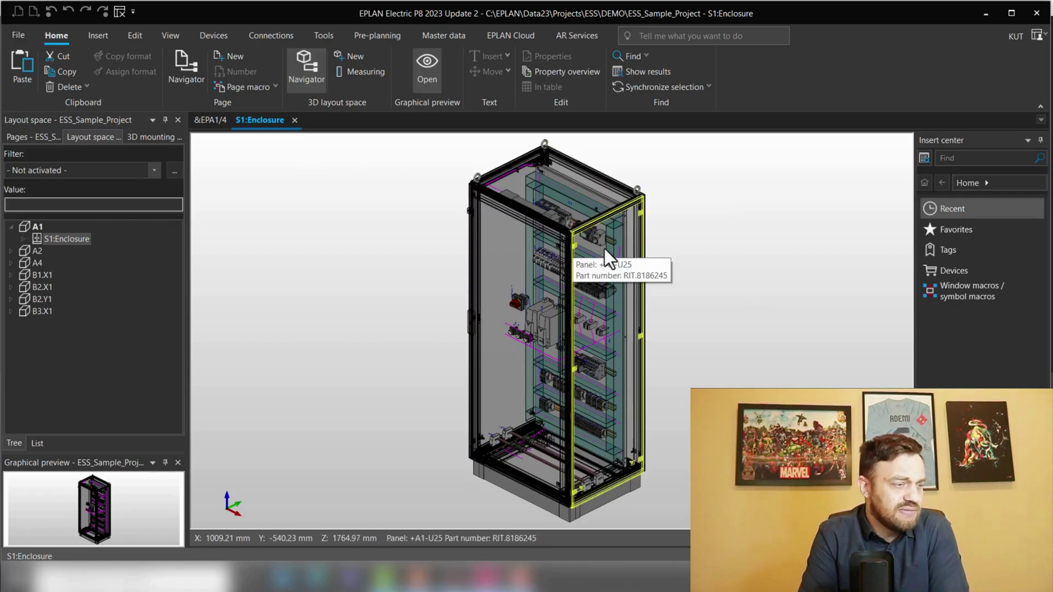
Step: Open S1:Mounting panel in its own tab and view it from the front
click(24, 238)
click(90, 360)
double_click(90, 360)
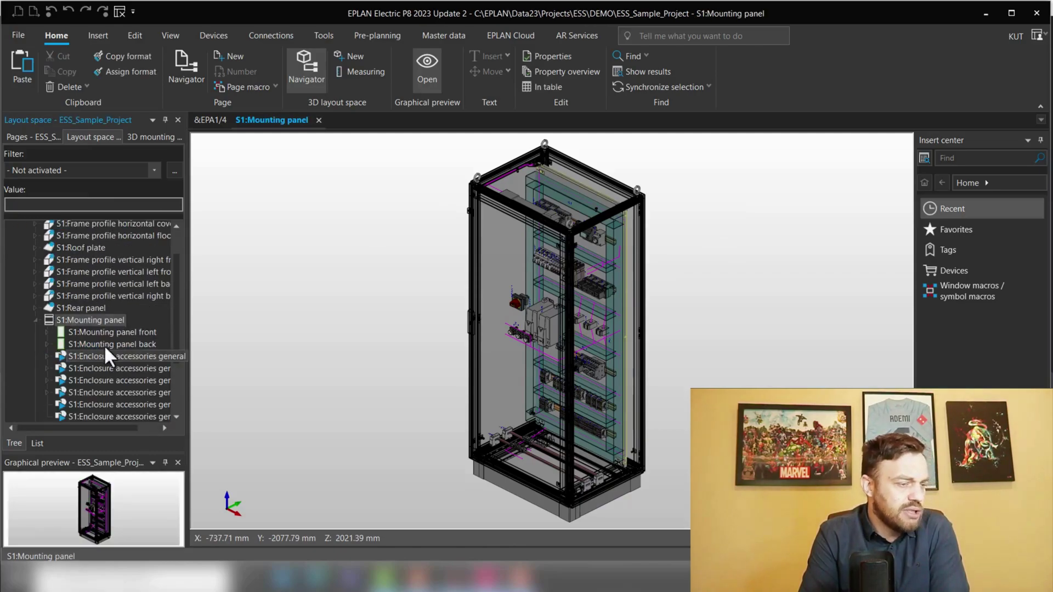
click(170, 37)
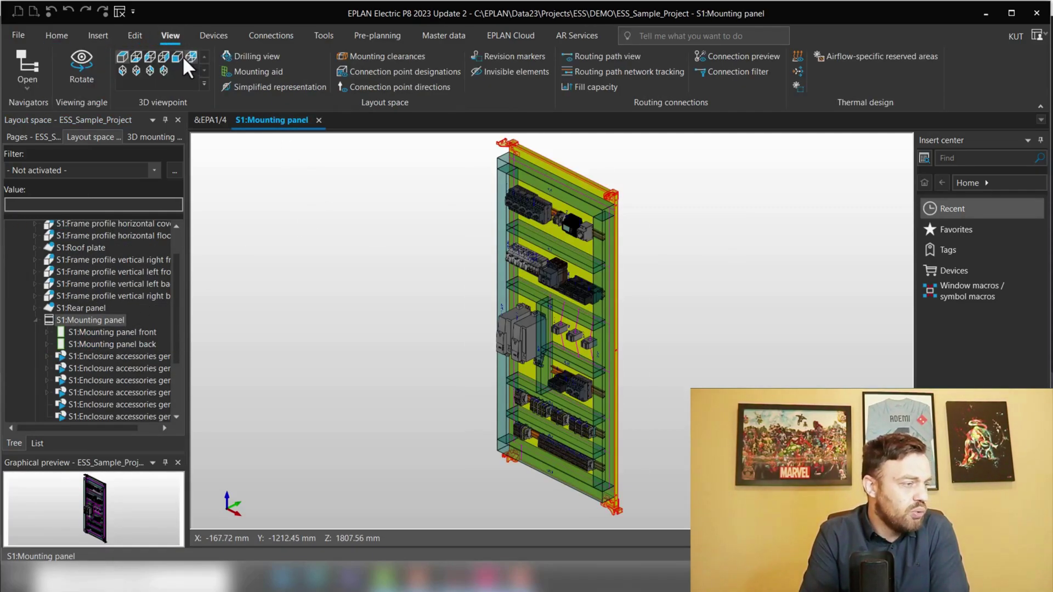
click(177, 57)
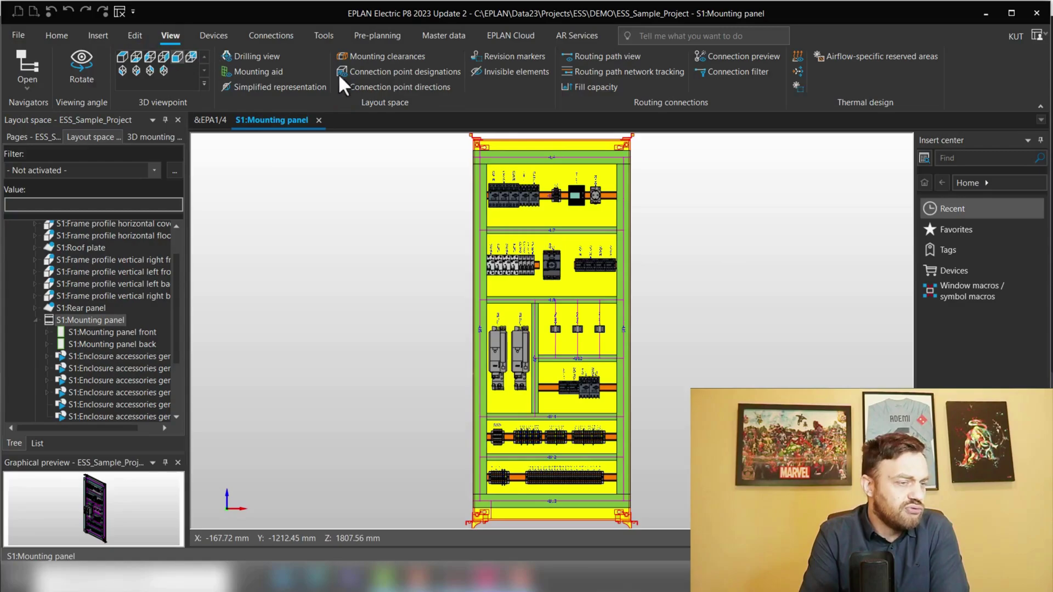
click(741, 215)
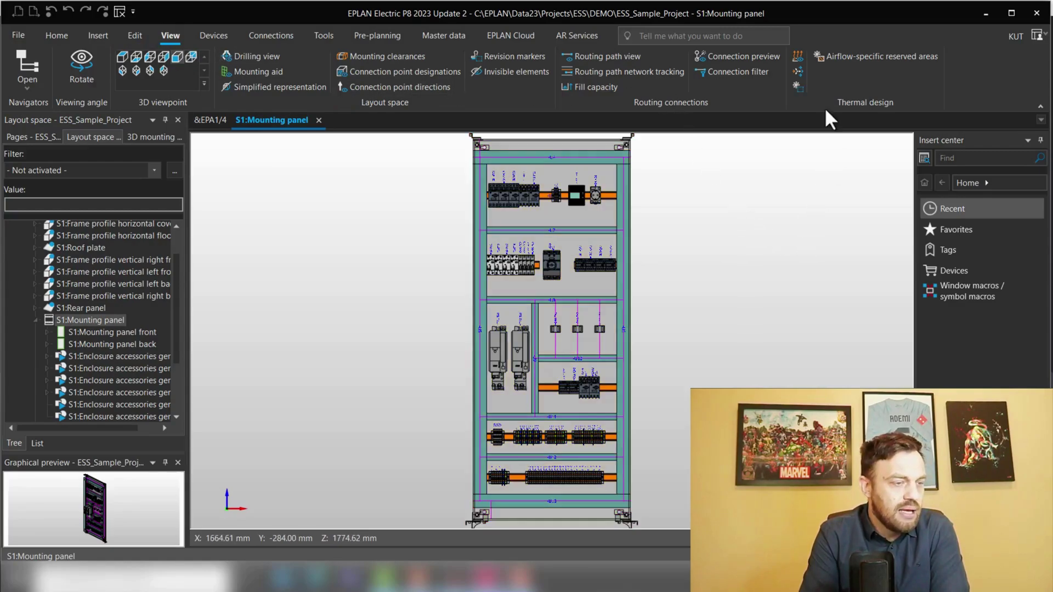
Step: Colour-code the panel's components by power dissipation density and box-select them
click(798, 56)
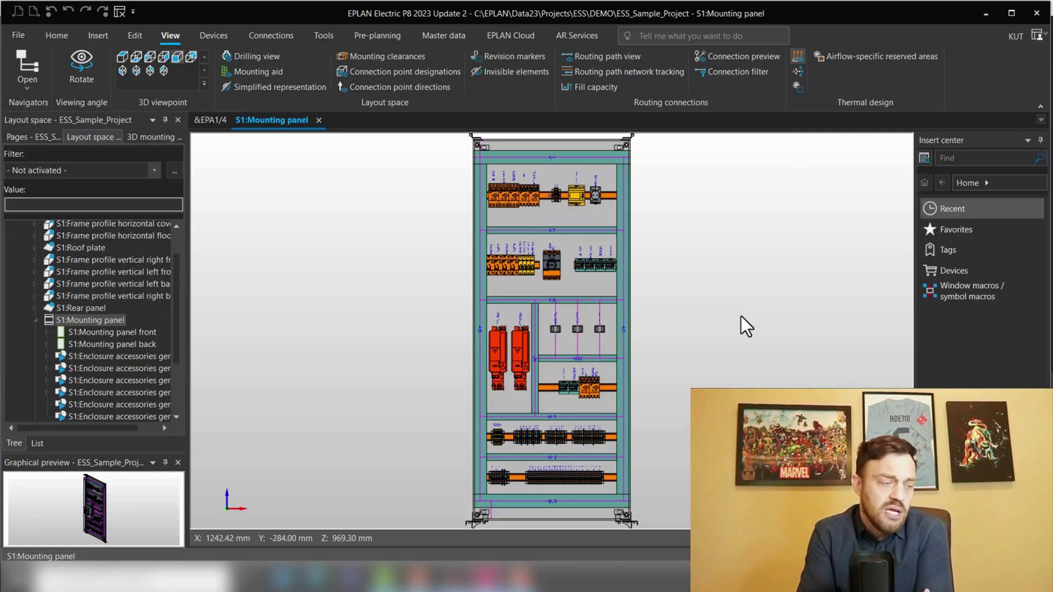
scroll(585, 271, up, 2)
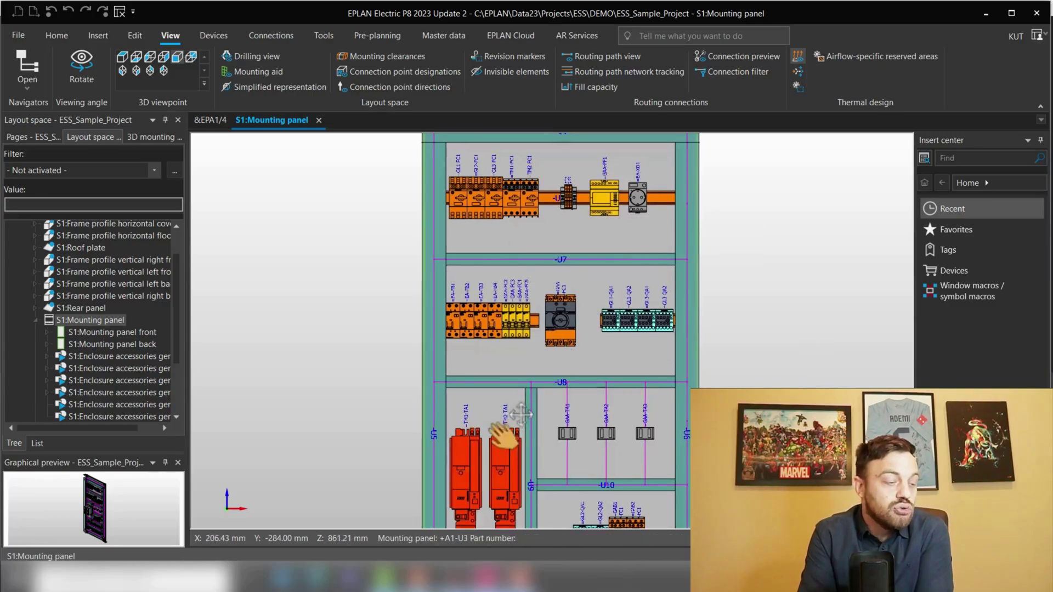
scroll(493, 369, down, 3)
scroll(493, 307, down, 5)
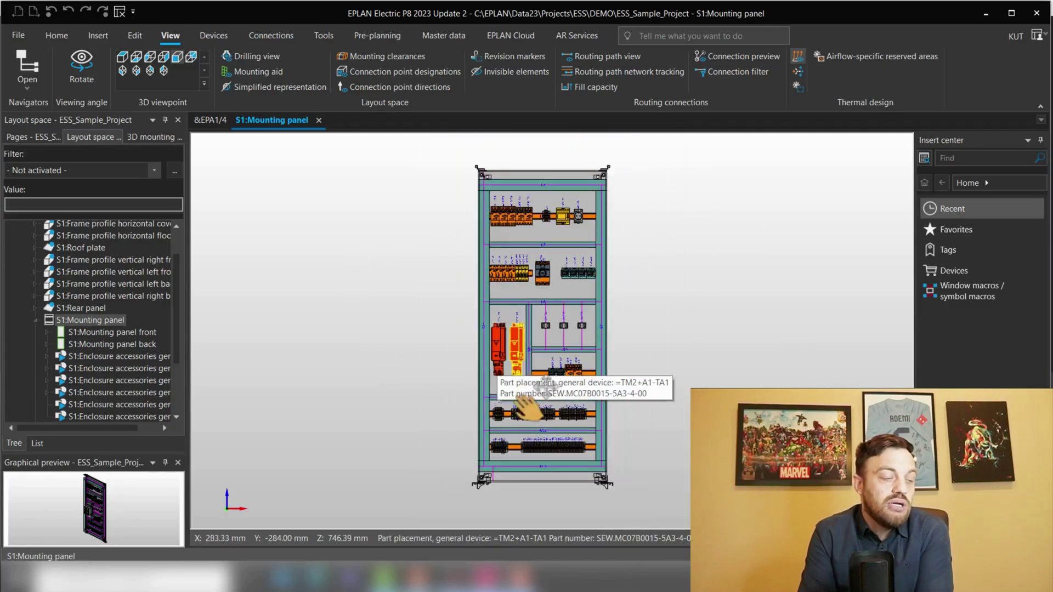
scroll(635, 396, up, 2)
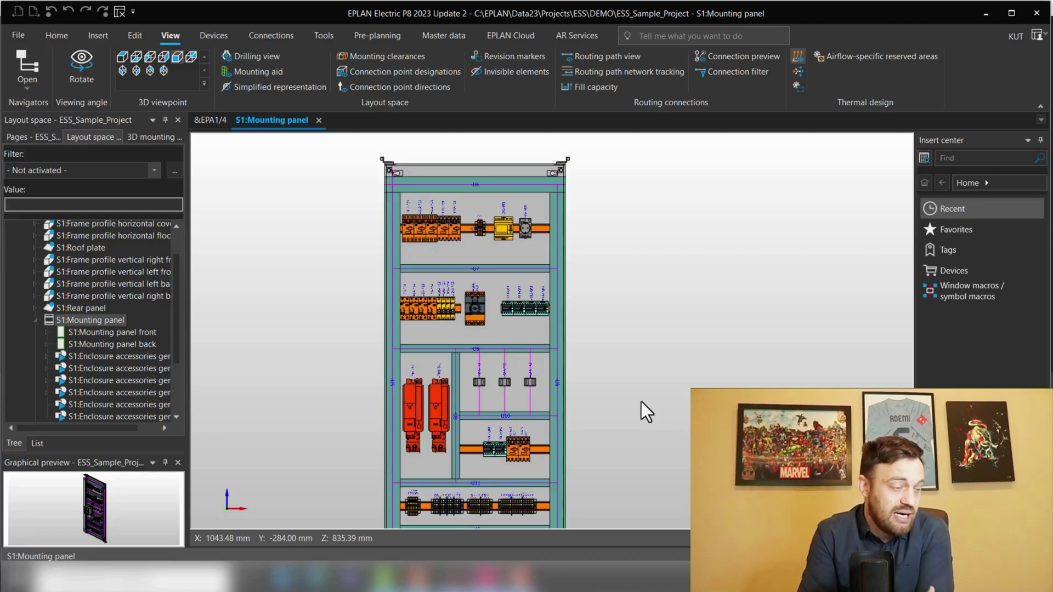
drag(311, 147, 622, 499)
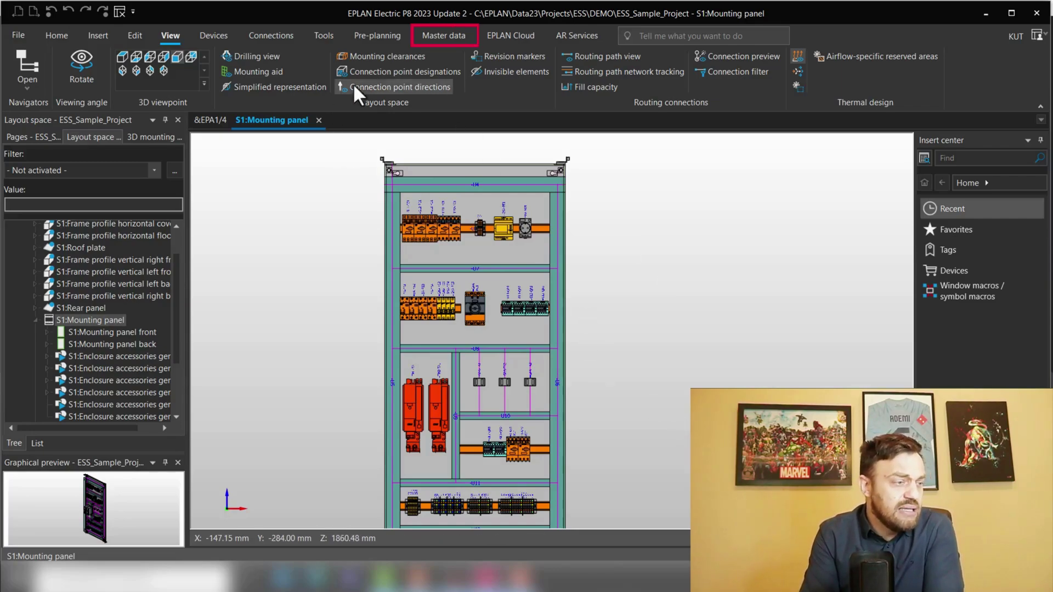
click(443, 35)
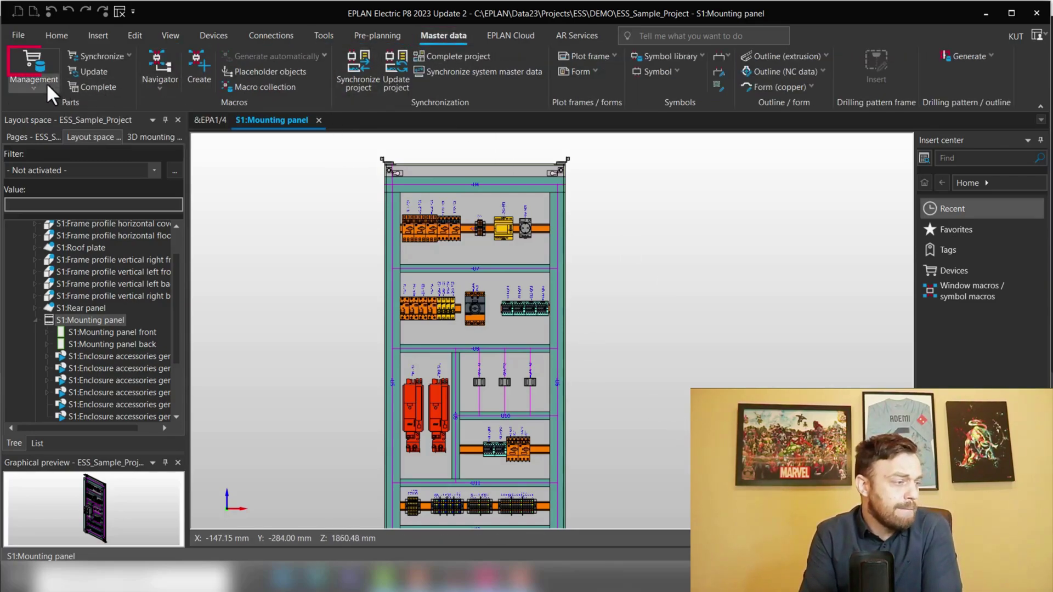
click(37, 68)
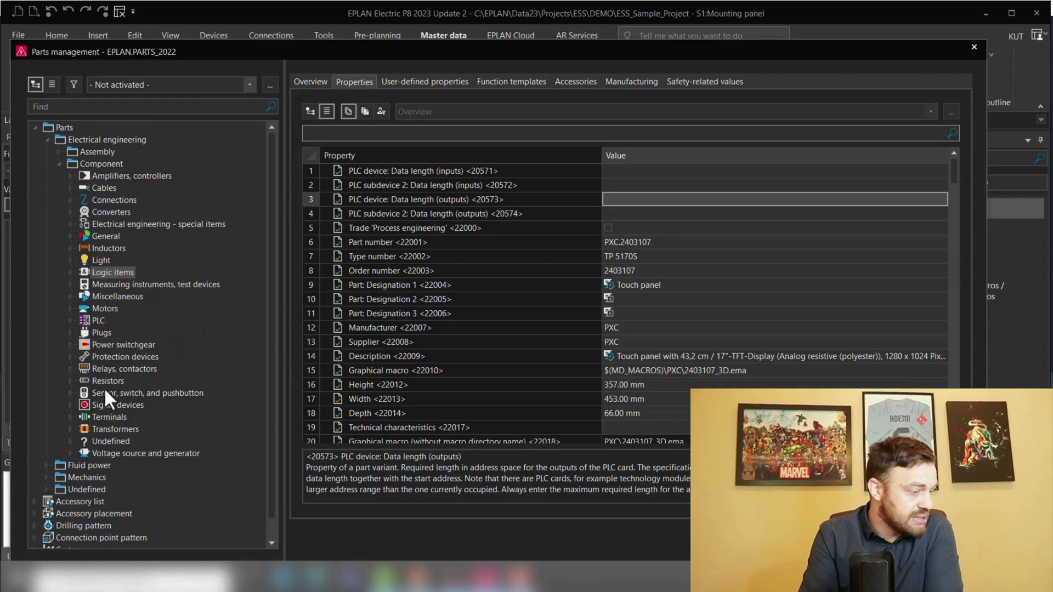
click(70, 357)
click(84, 367)
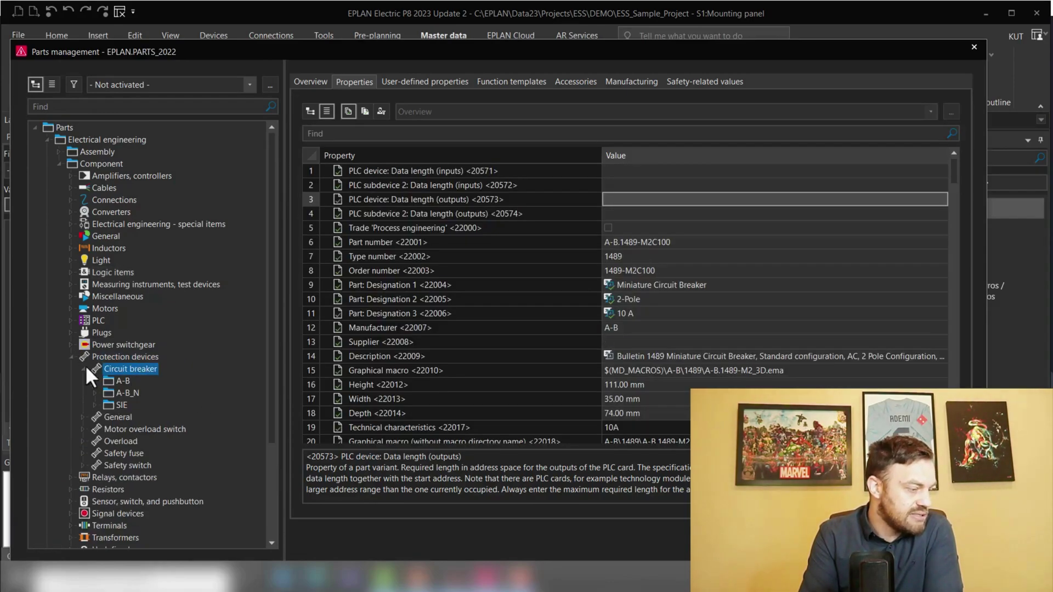
click(96, 381)
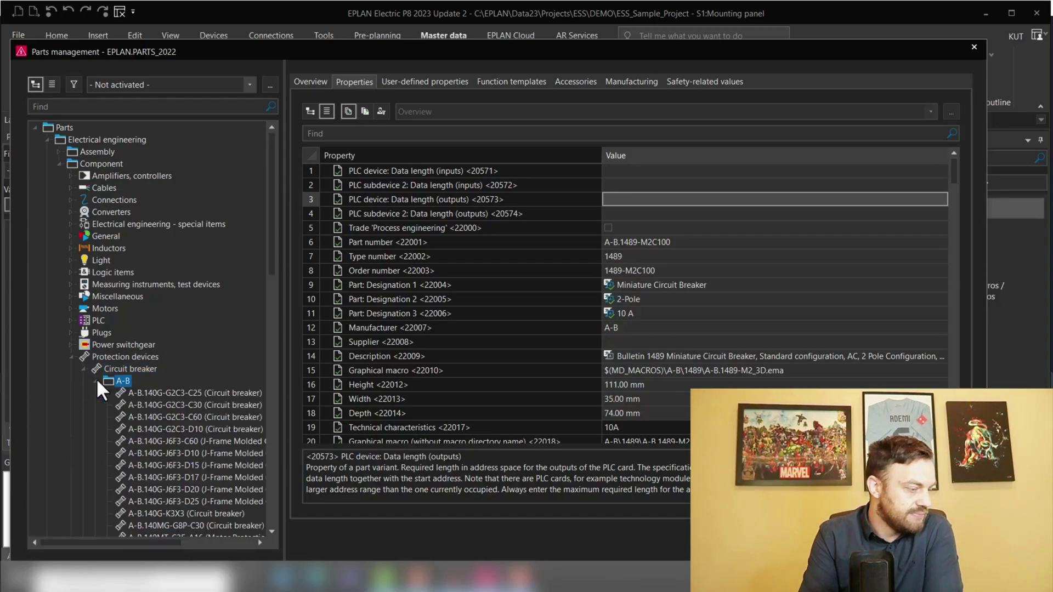
click(150, 393)
click(357, 134)
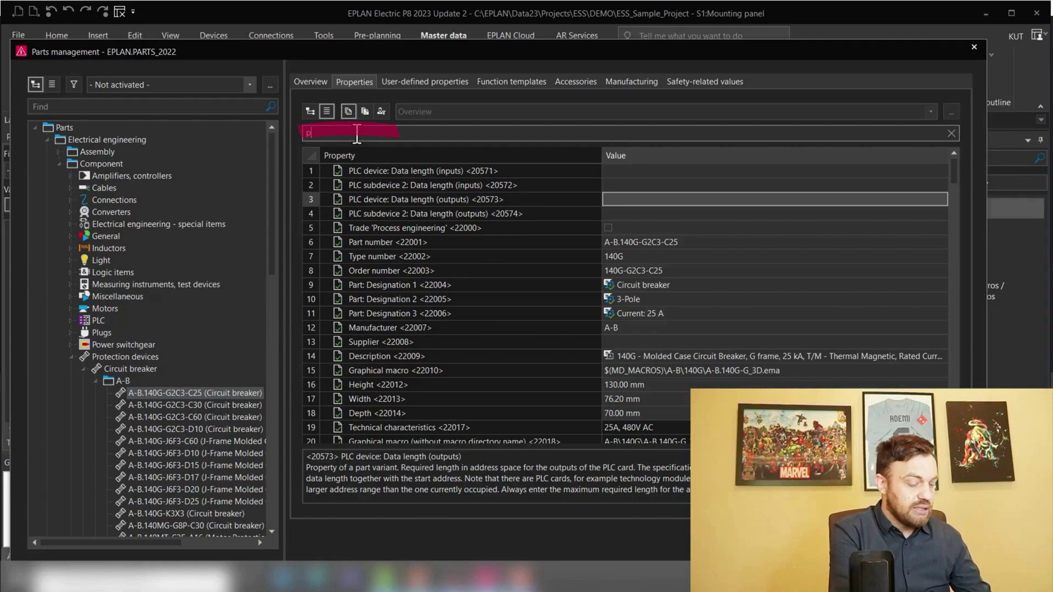
text(power)
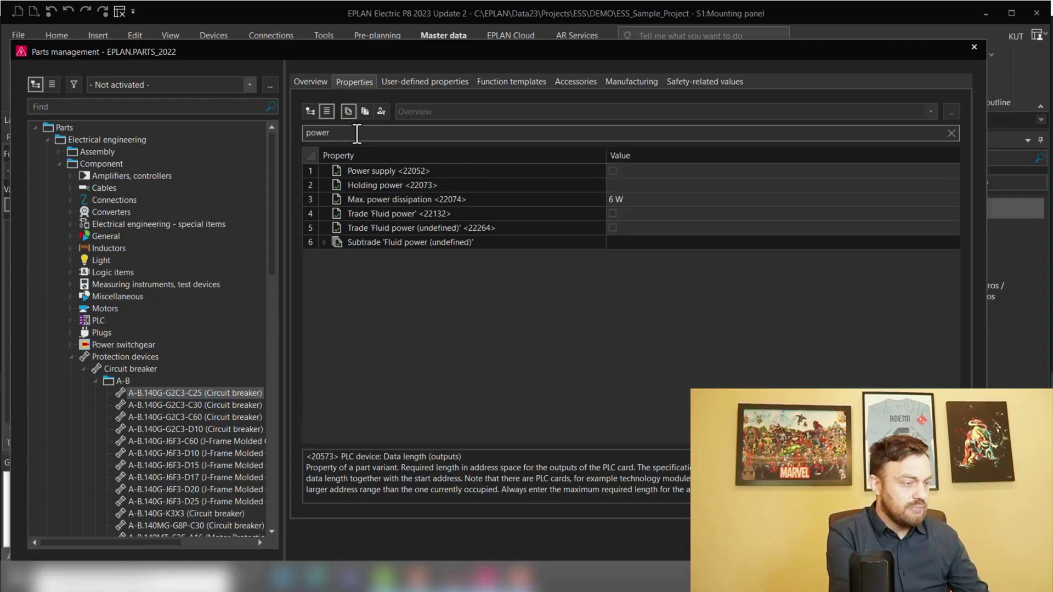
click(519, 200)
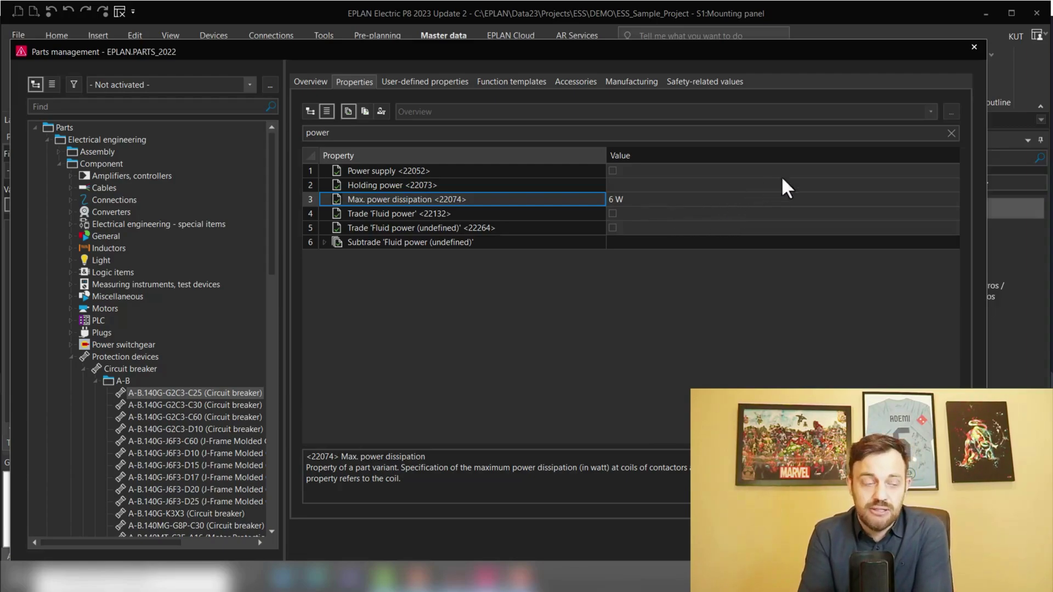
click(974, 47)
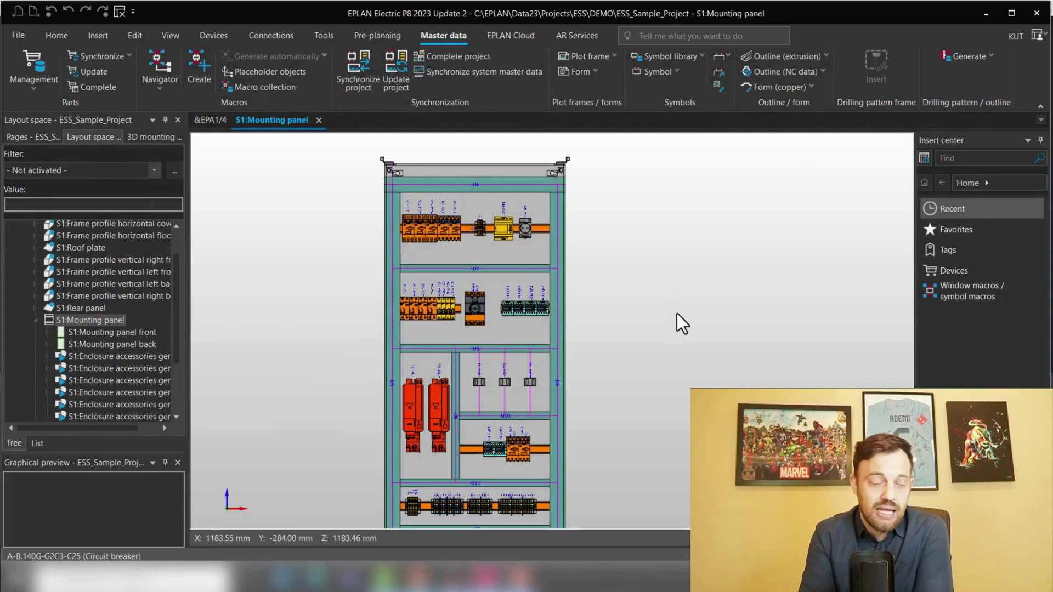
click(25, 35)
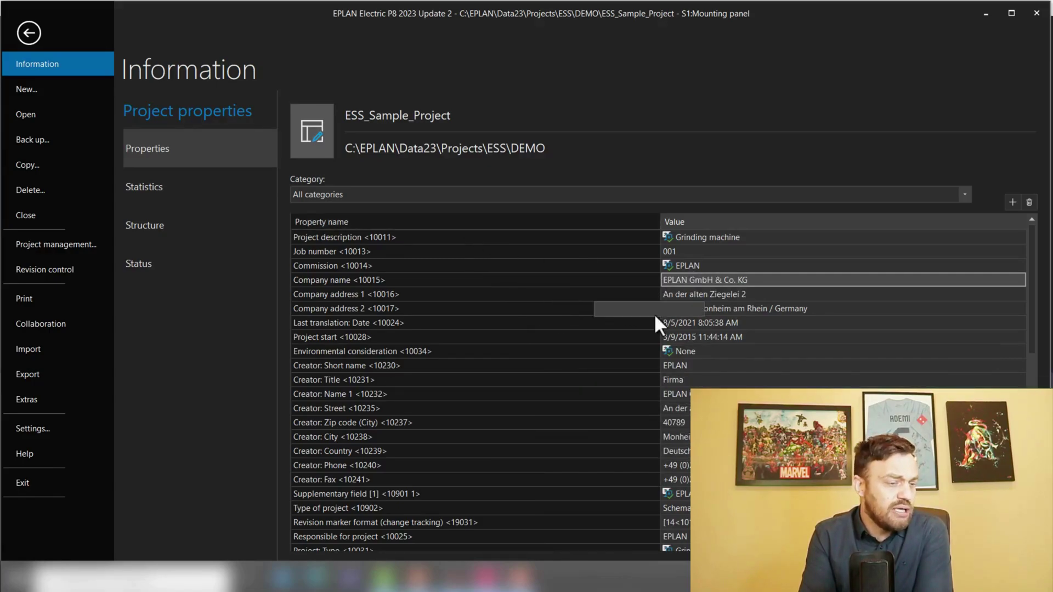
scroll(658, 389, down, 5)
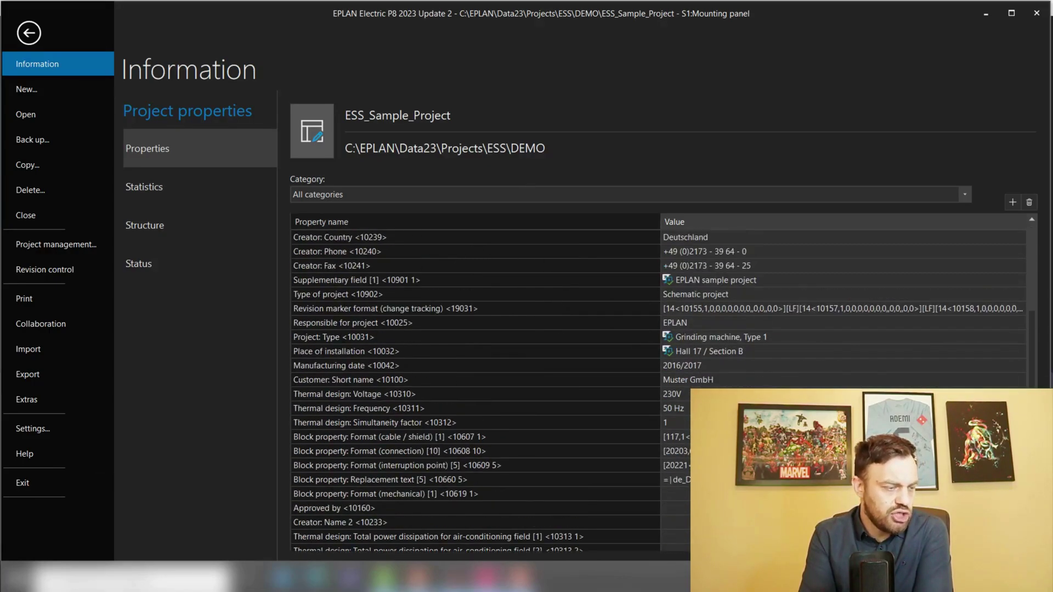
scroll(658, 389, up, 5)
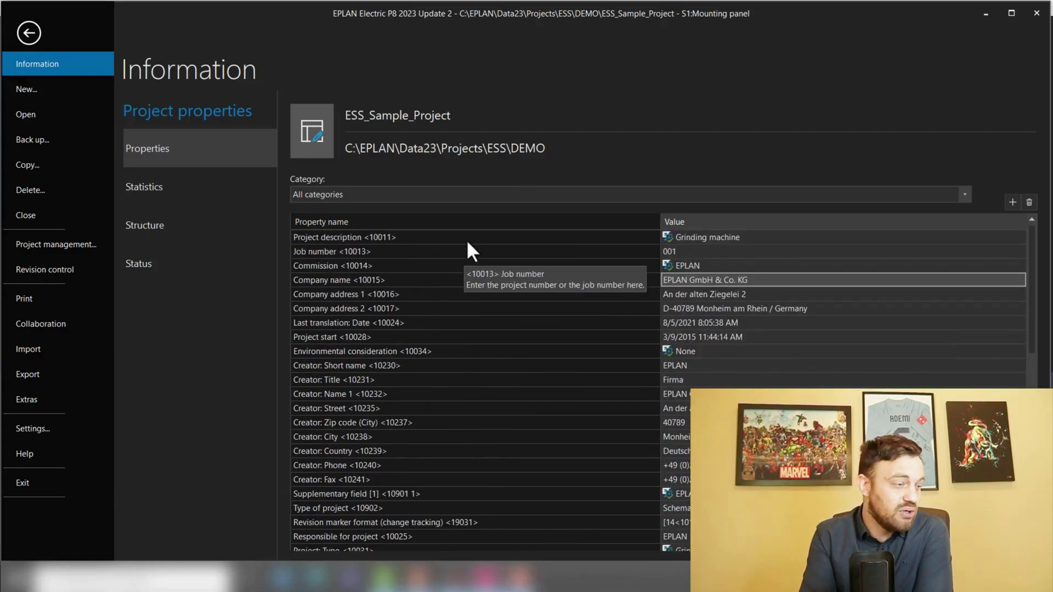
click(472, 200)
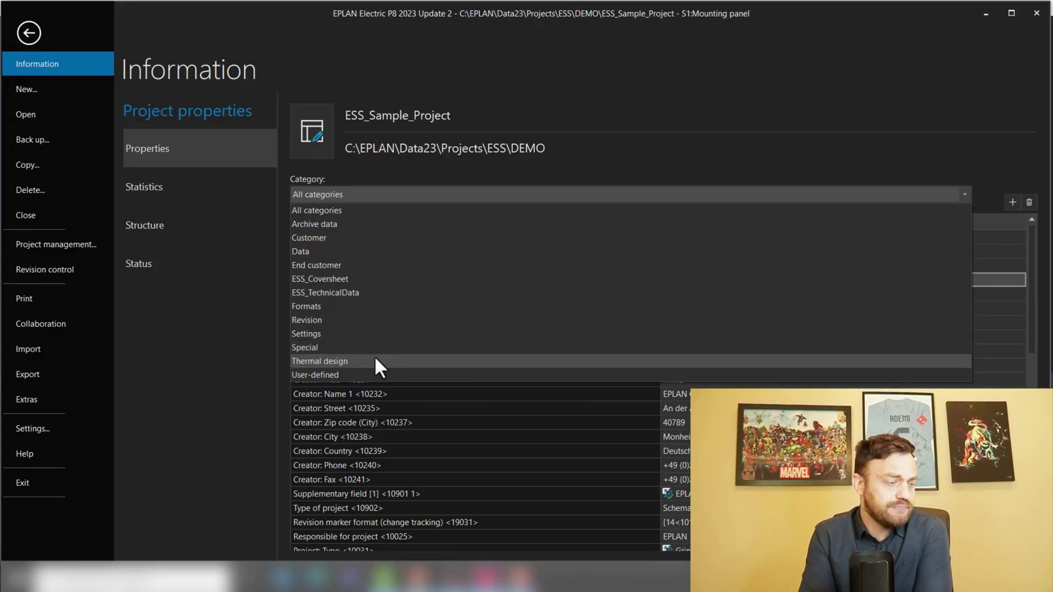
click(375, 359)
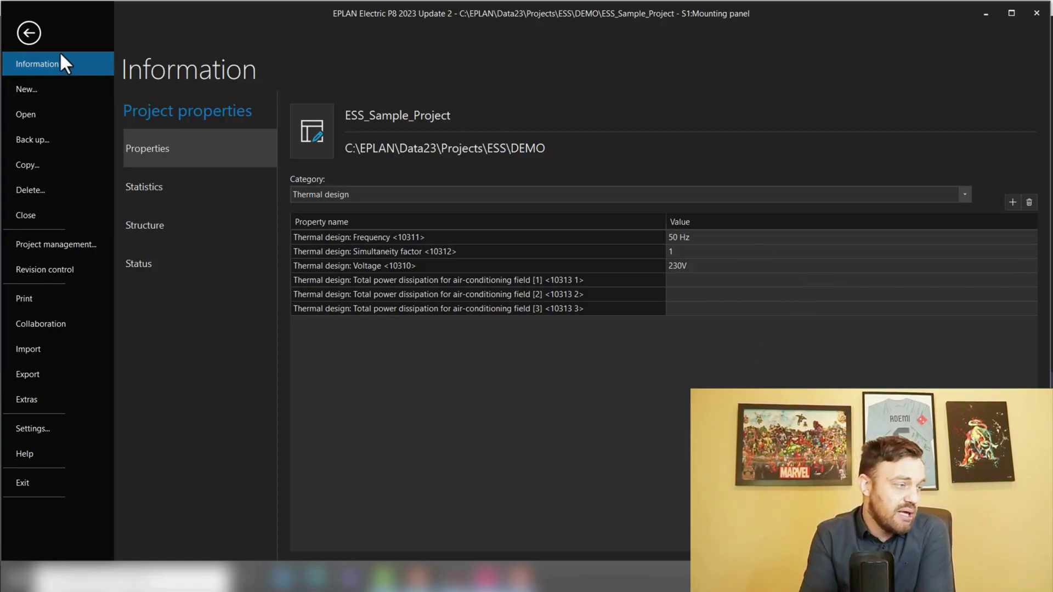
click(27, 34)
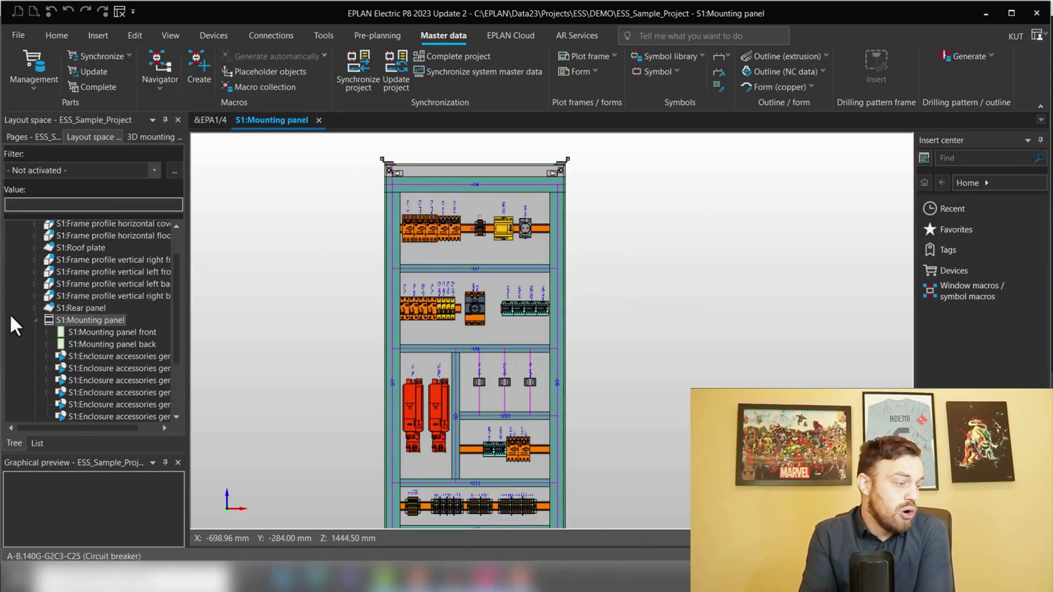
scroll(86, 315, up, 1)
click(65, 239)
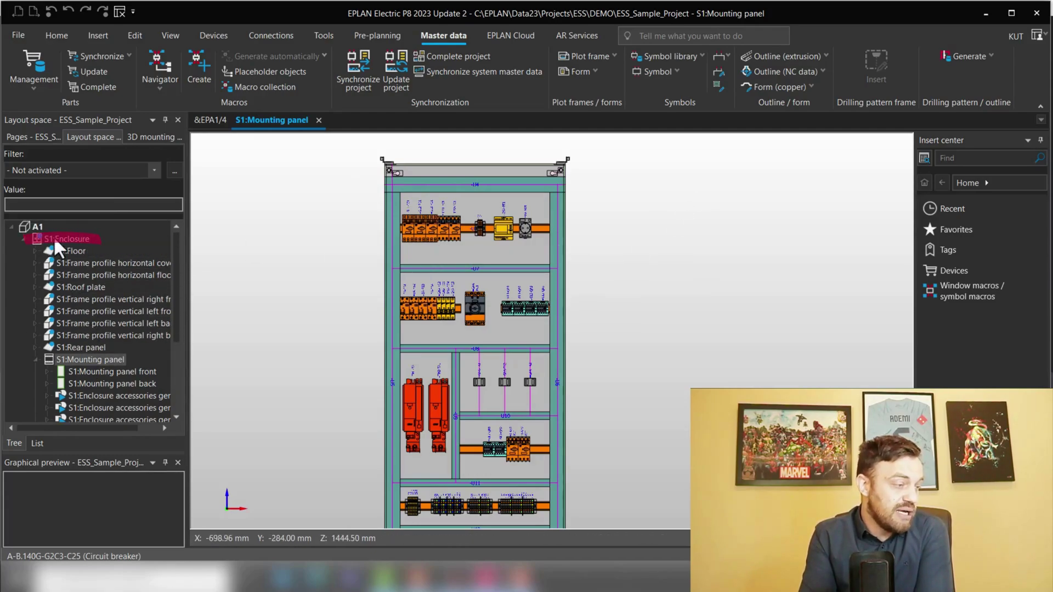
right_click(67, 241)
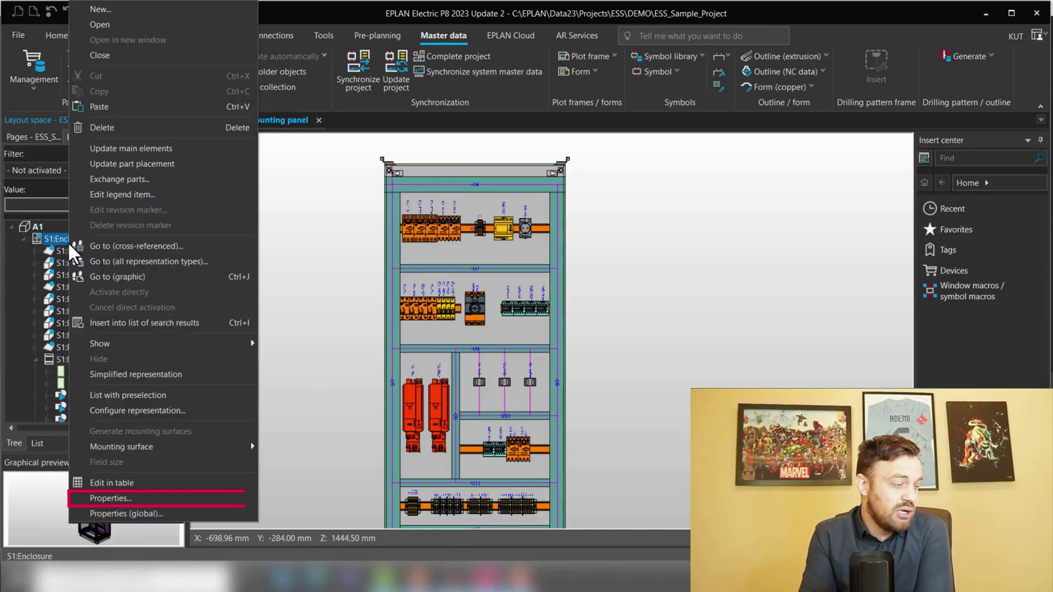
click(168, 494)
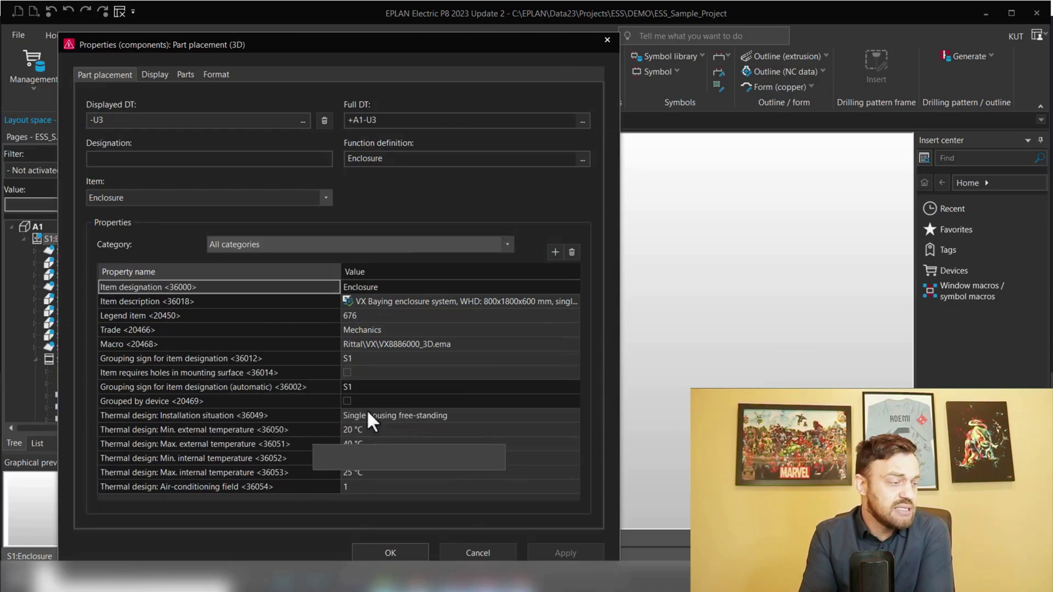
click(315, 245)
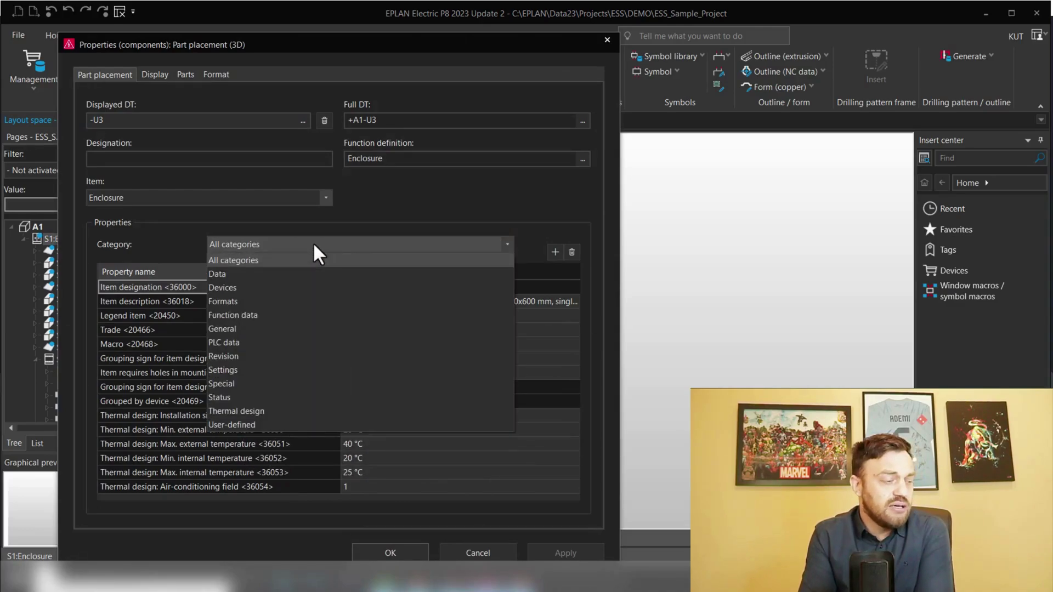
click(273, 412)
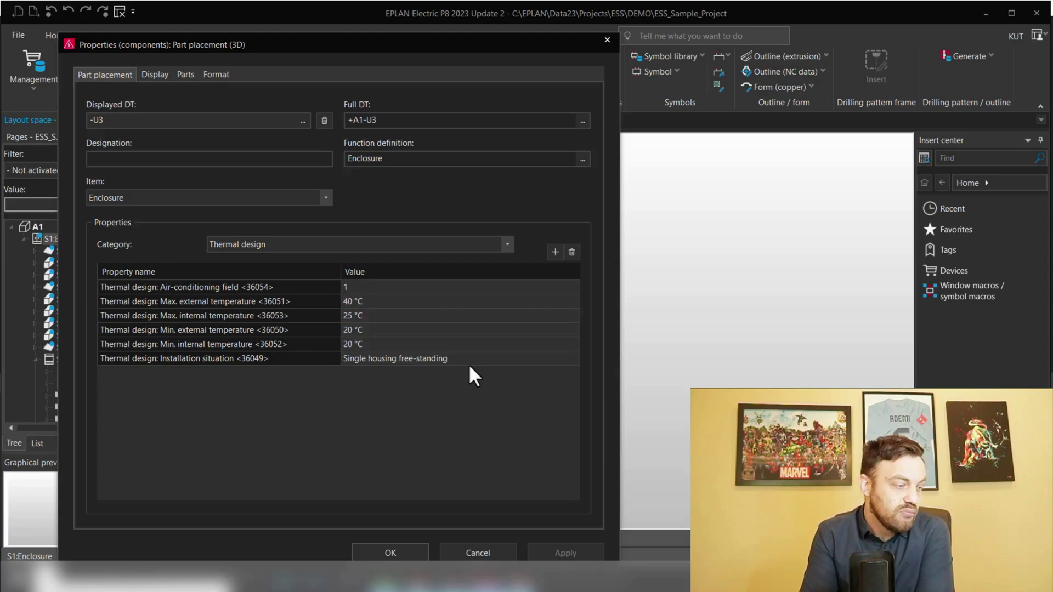
click(479, 287)
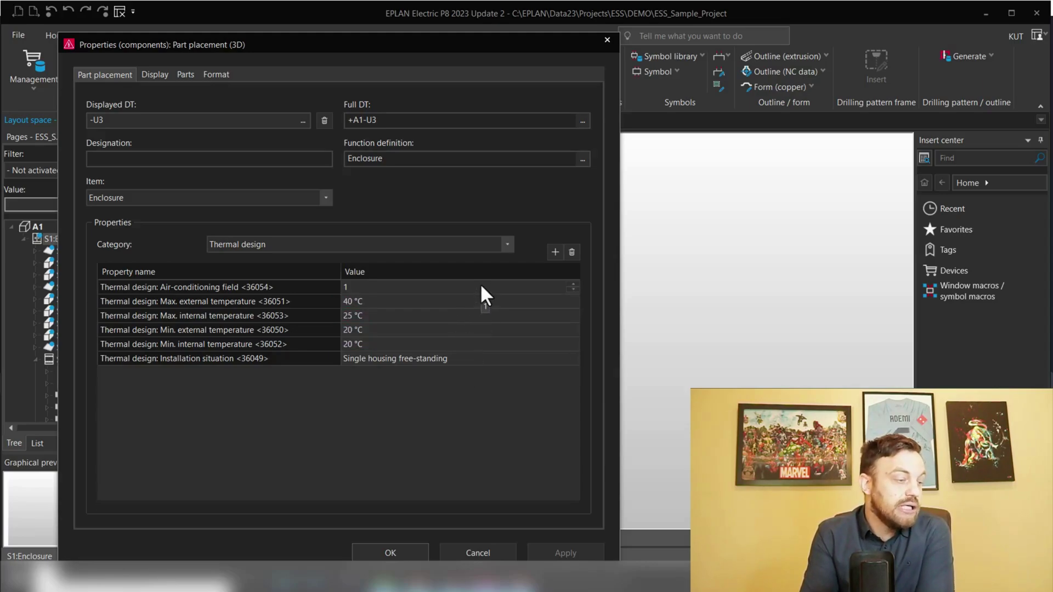
click(474, 356)
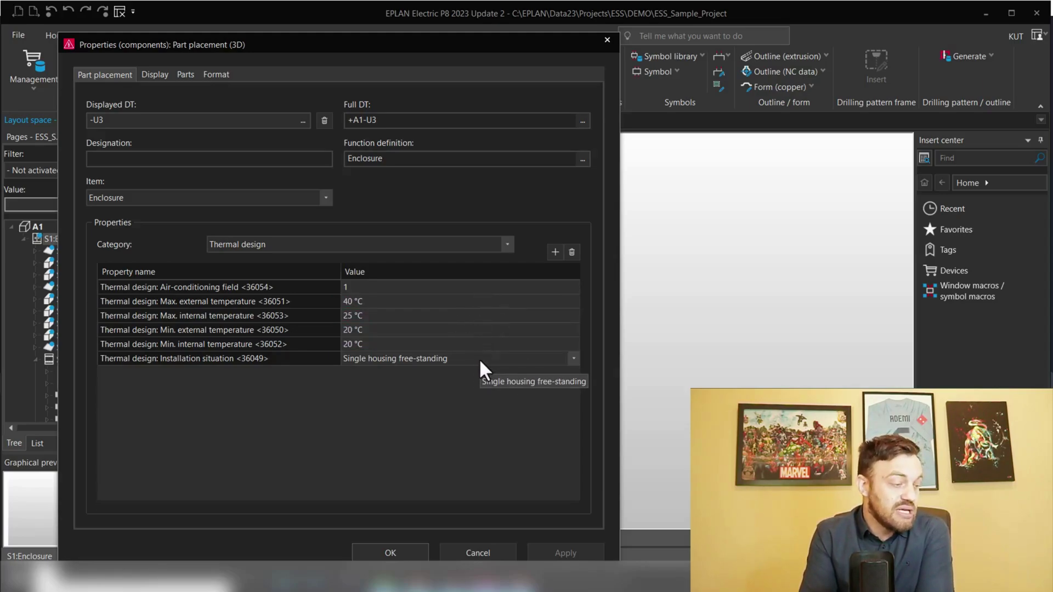
click(574, 358)
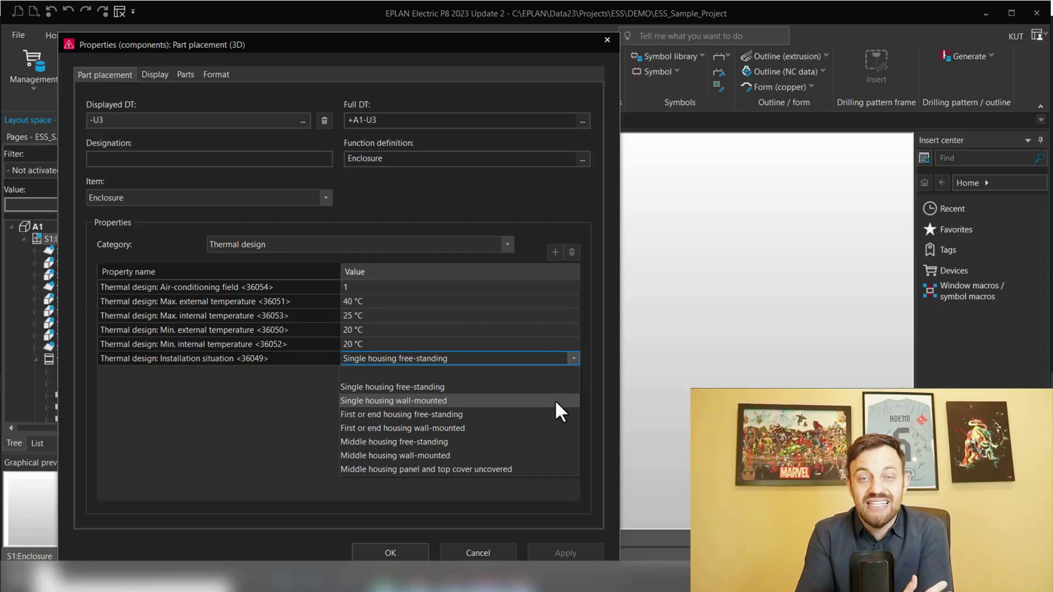
click(219, 419)
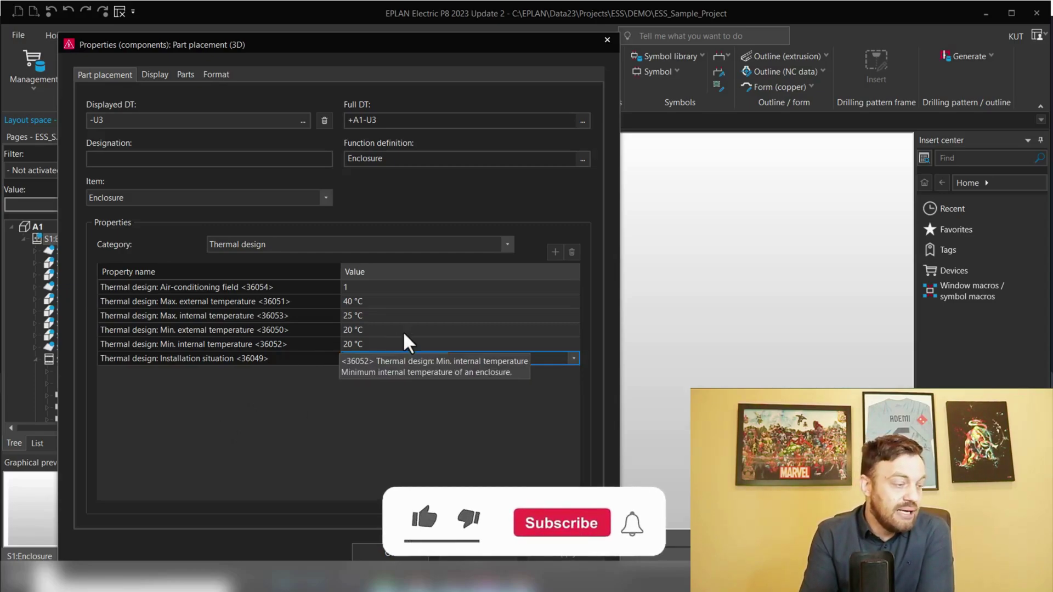
drag(460, 303, 458, 344)
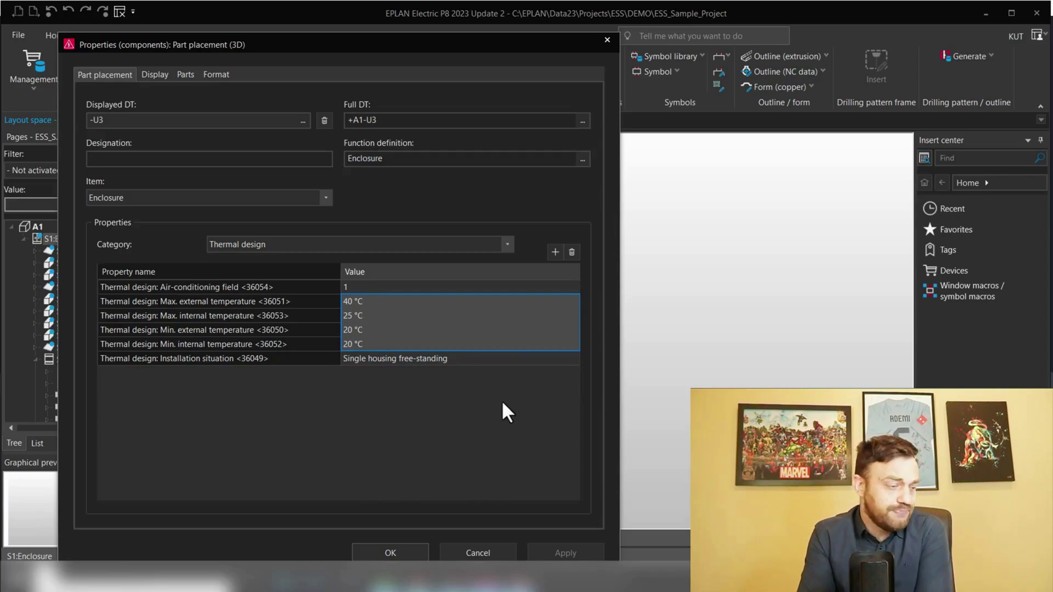
click(606, 39)
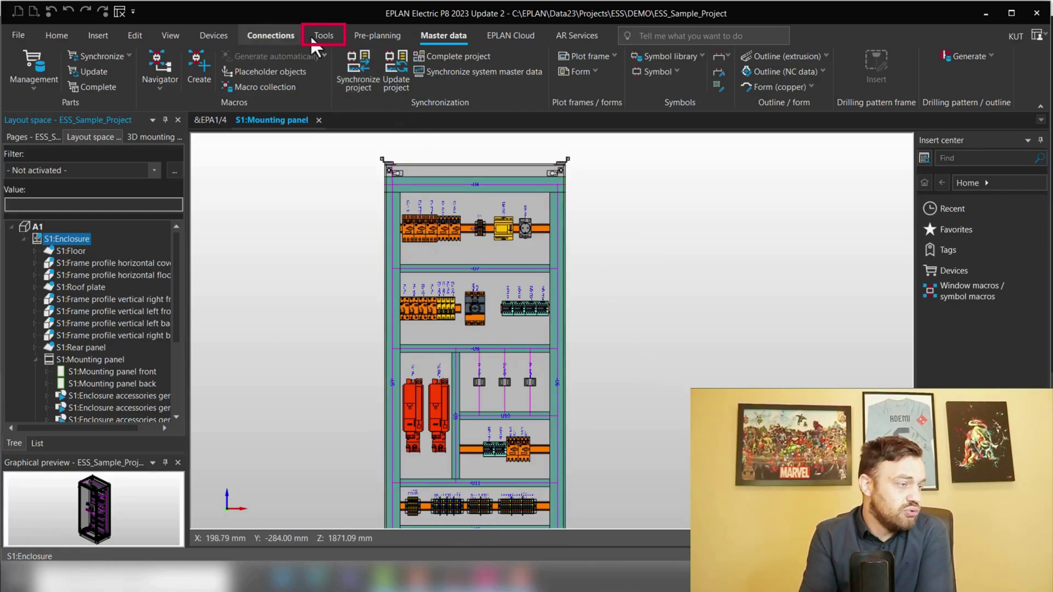
Step: Calculate total power dissipation for Air-conditioning field 1 with all fields displayed
click(323, 36)
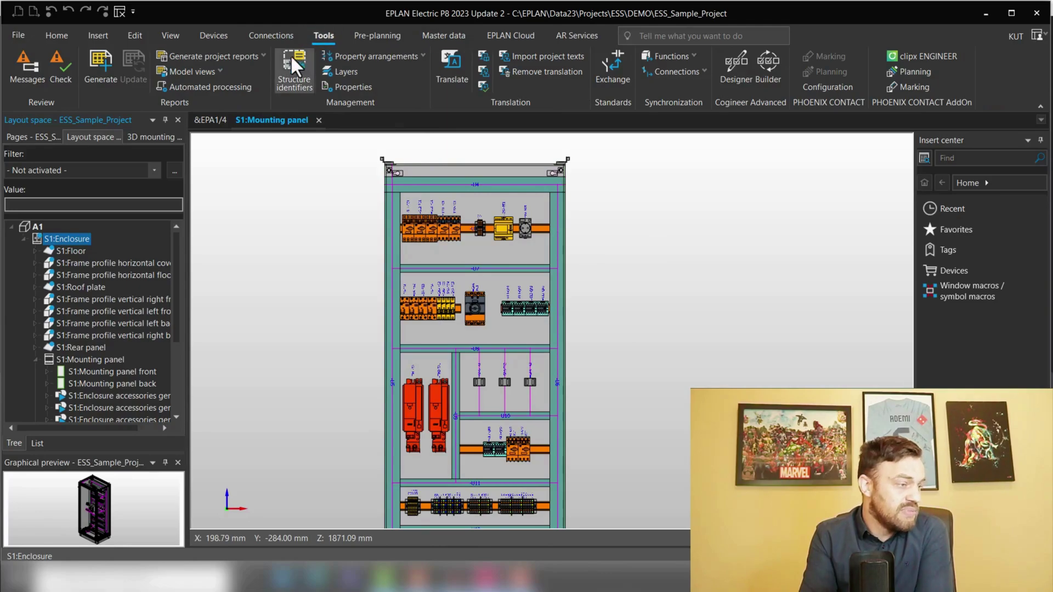
click(263, 55)
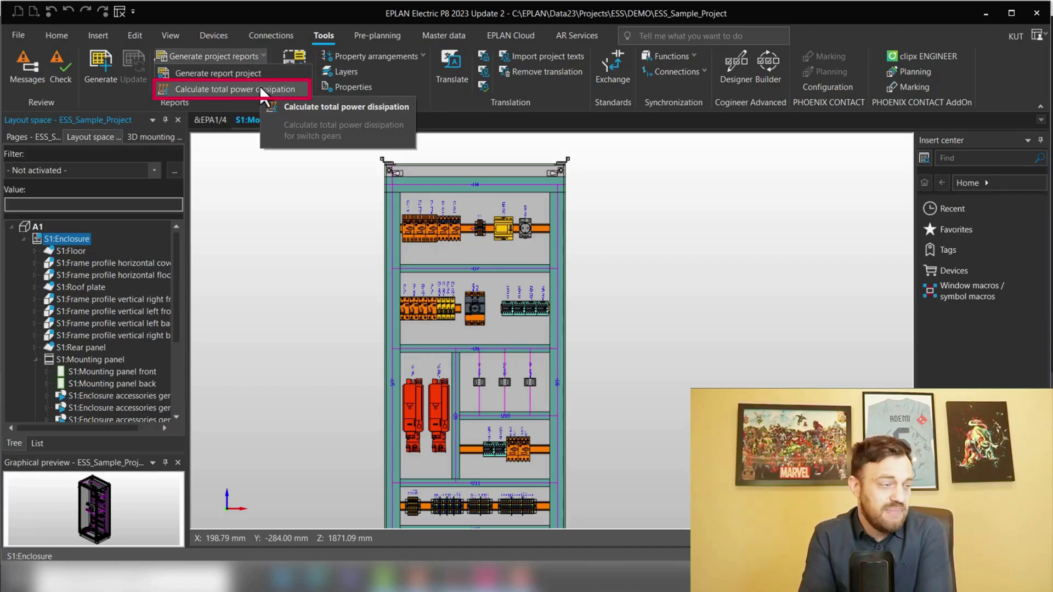
click(261, 89)
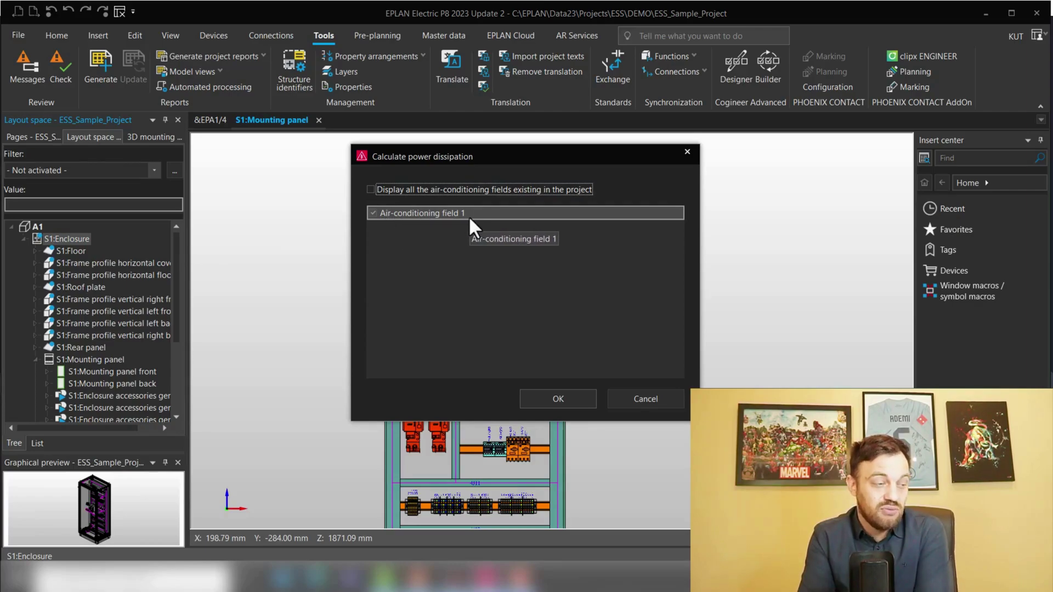
click(386, 193)
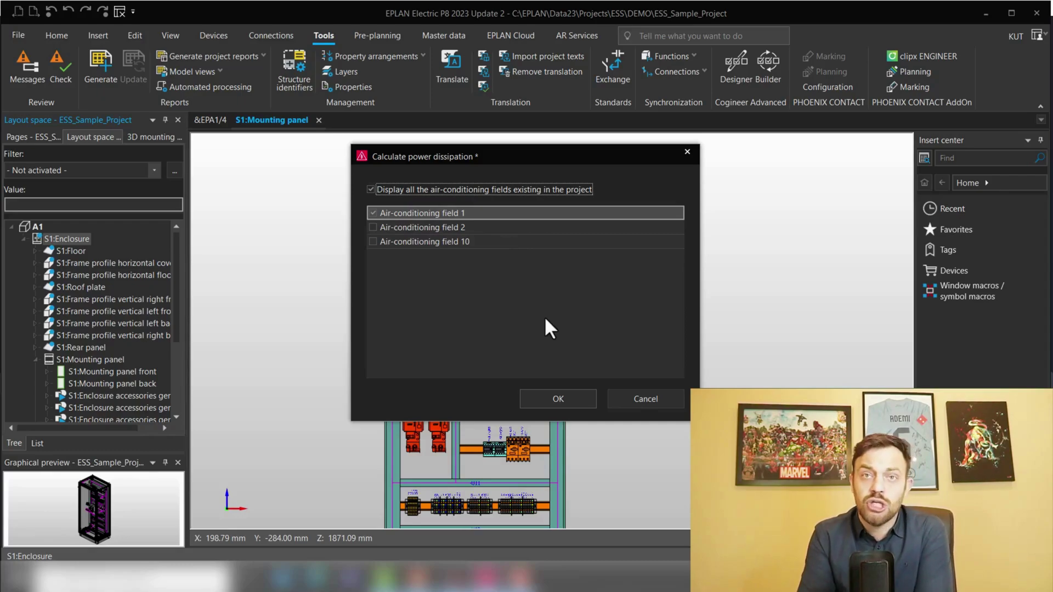
click(569, 399)
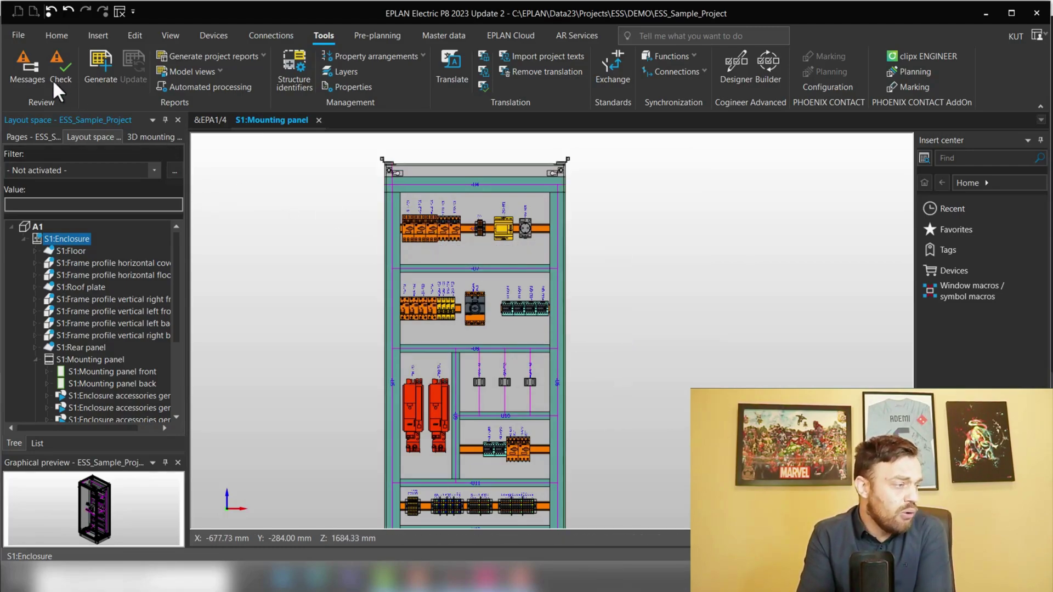
click(18, 34)
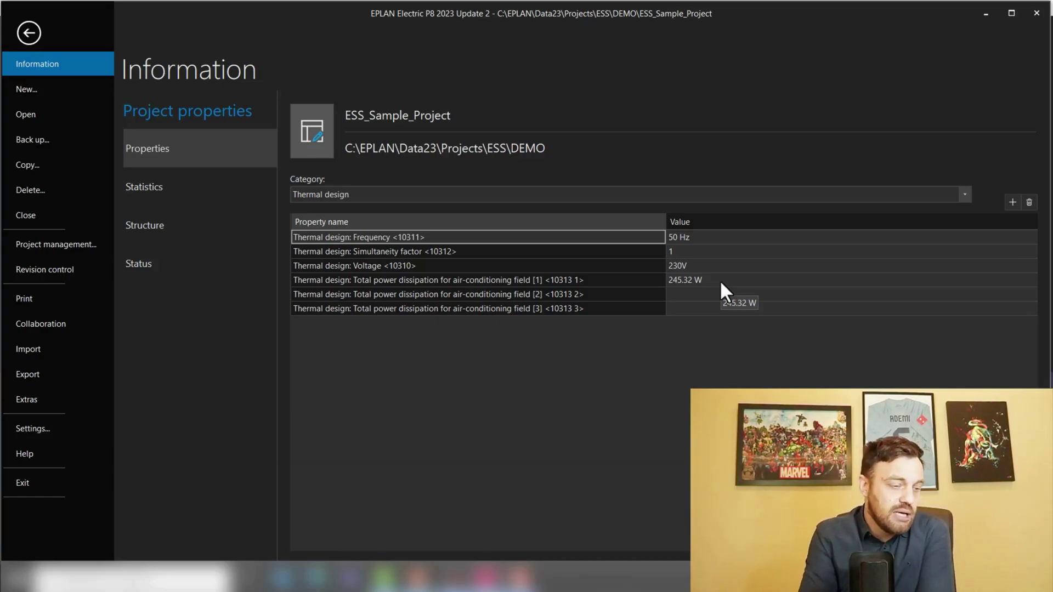
key(Escape)
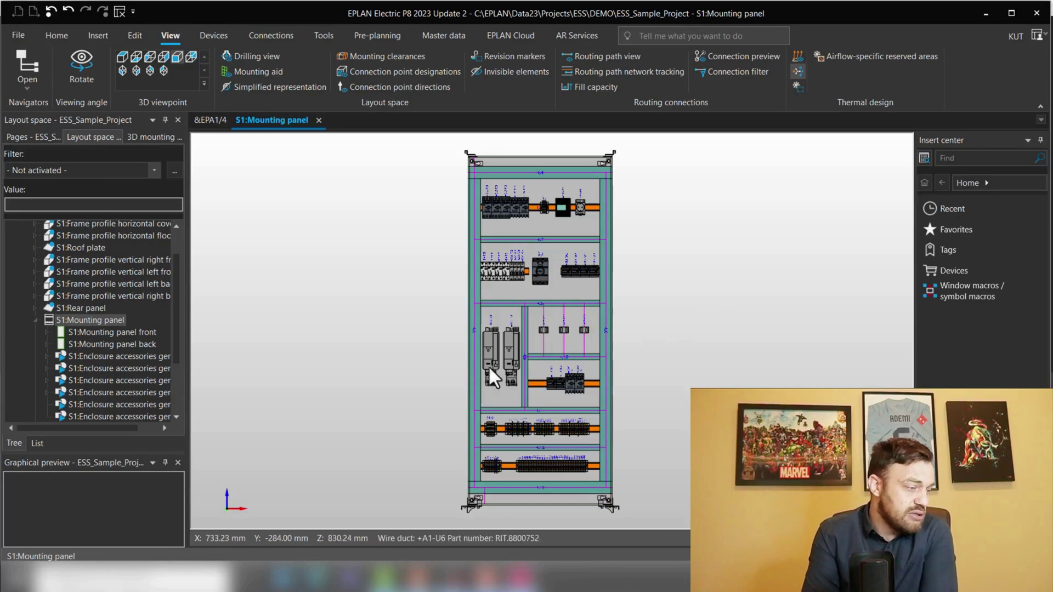
Step: Open S1:Enclosure in 3D from the right and pick cooling unit RIT.3304500 from Favorites
scroll(330, 329, up, 2)
scroll(88, 277, down, 1)
scroll(83, 282, up, 2)
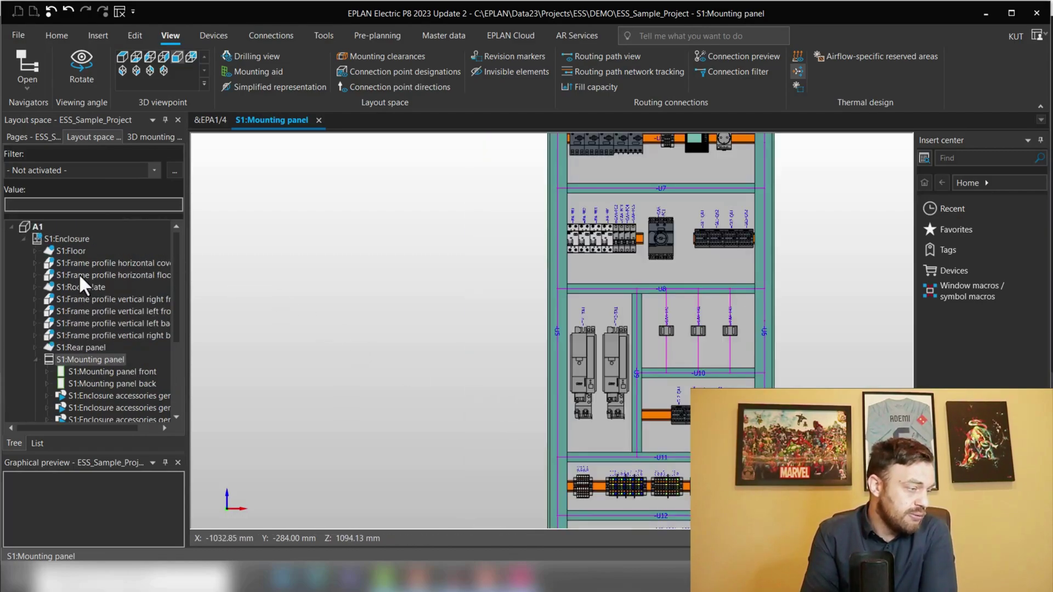
double_click(66, 239)
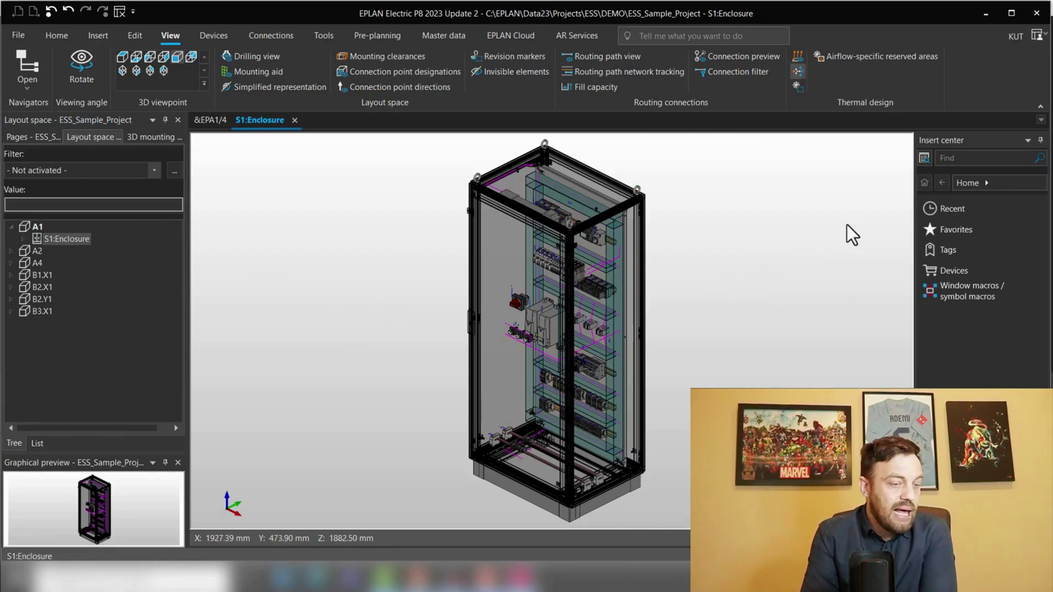
click(164, 55)
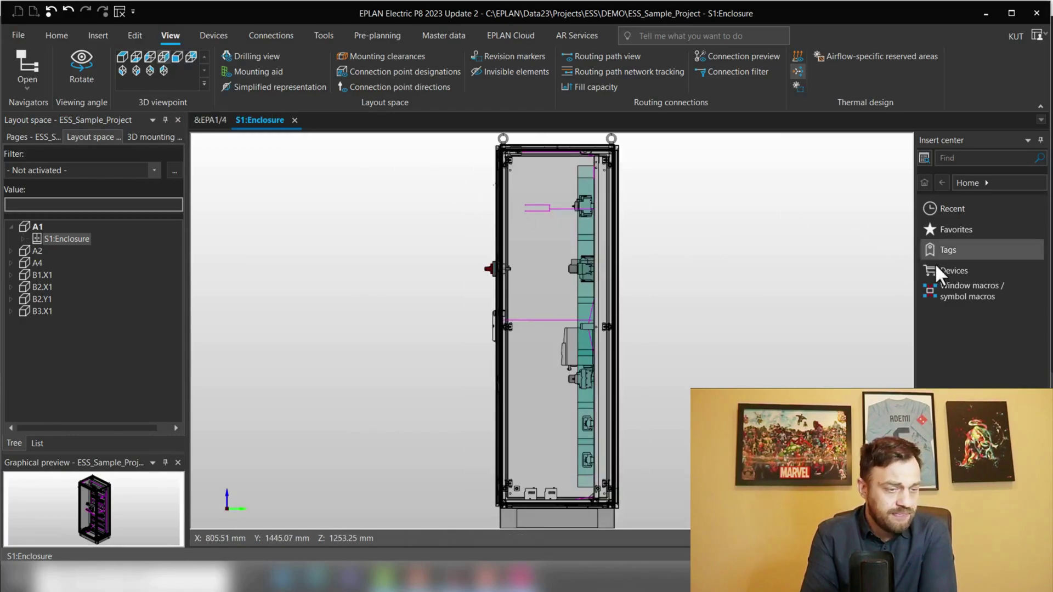
click(940, 232)
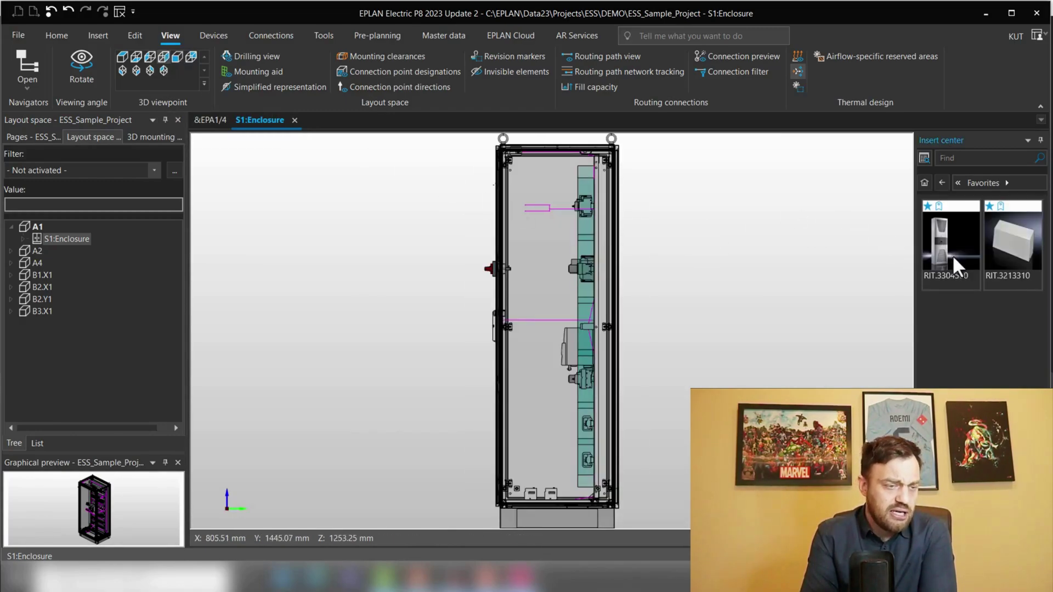
click(949, 250)
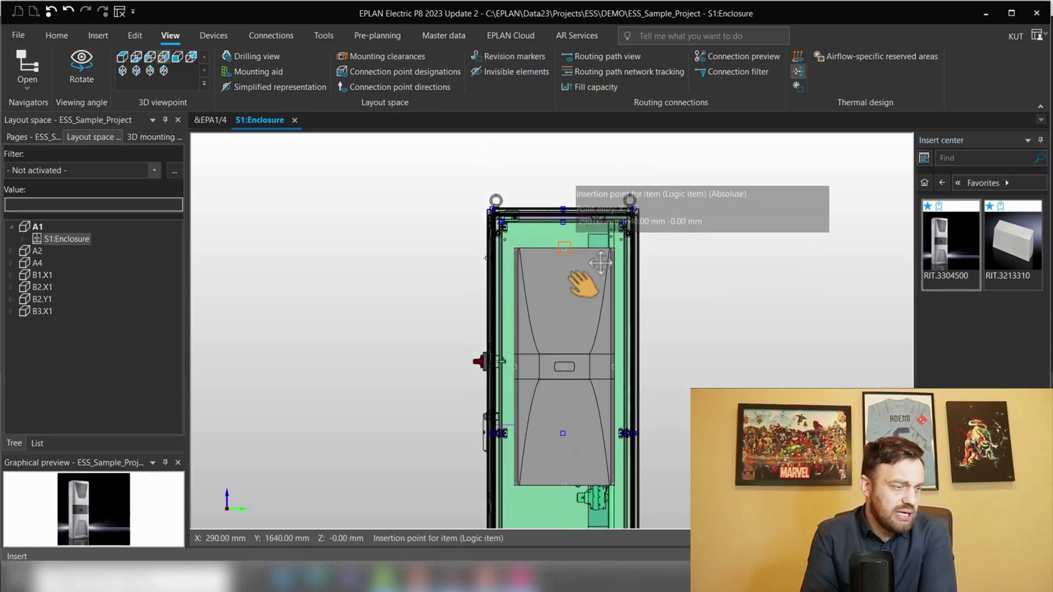
Step: Set the cooling unit's placement Offset Y to -50 mm
scroll(566, 238, up, 2)
right_click(565, 238)
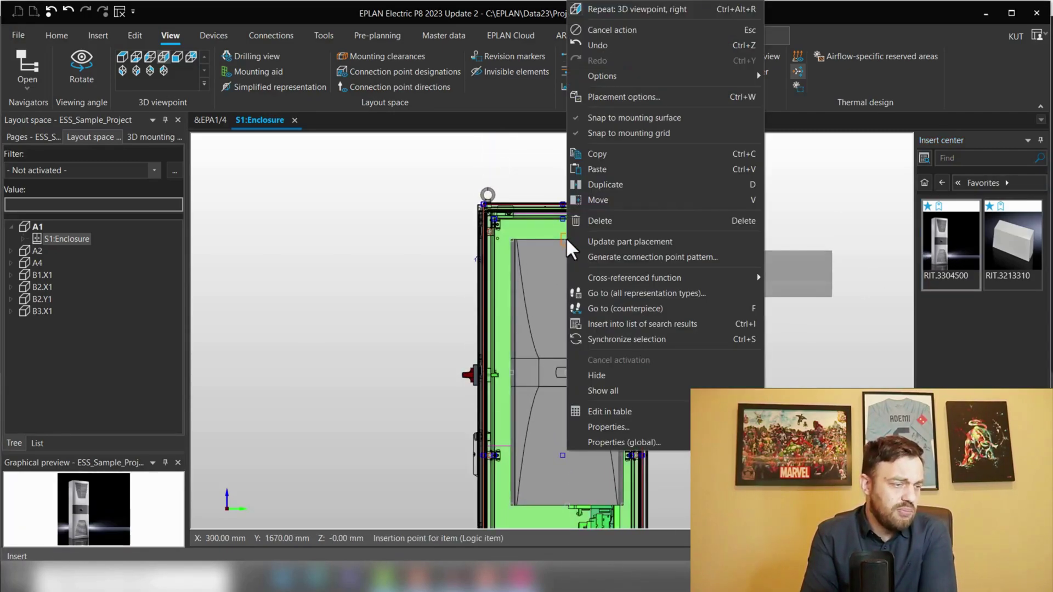
click(624, 97)
key(Tab)
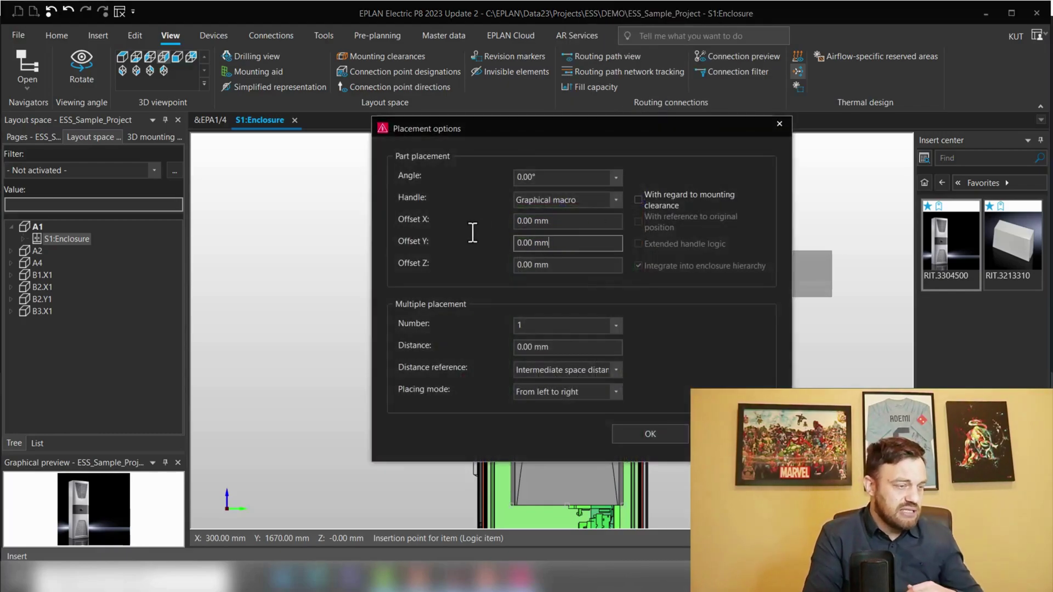
text(-50)
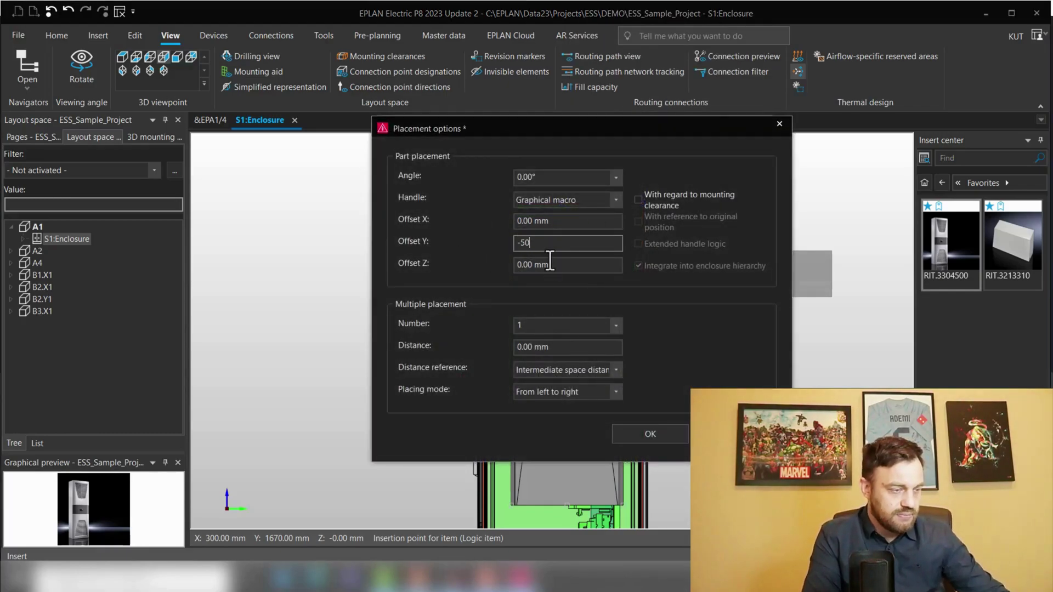
key(Tab)
click(646, 434)
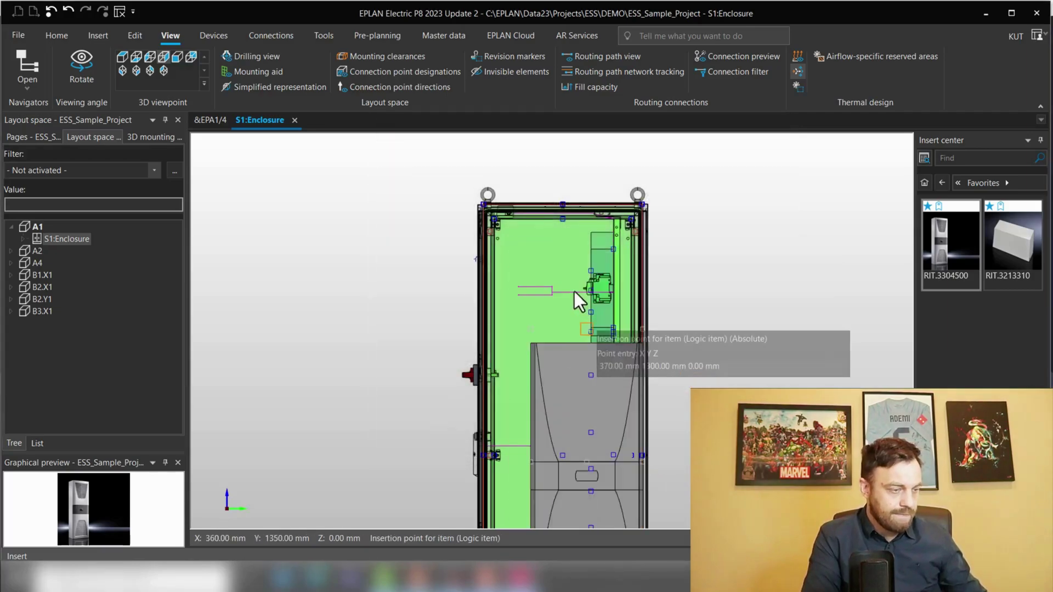
Step: Mount the unit on Side panel right outside, accepting its drilling pattern, then view from front
click(560, 203)
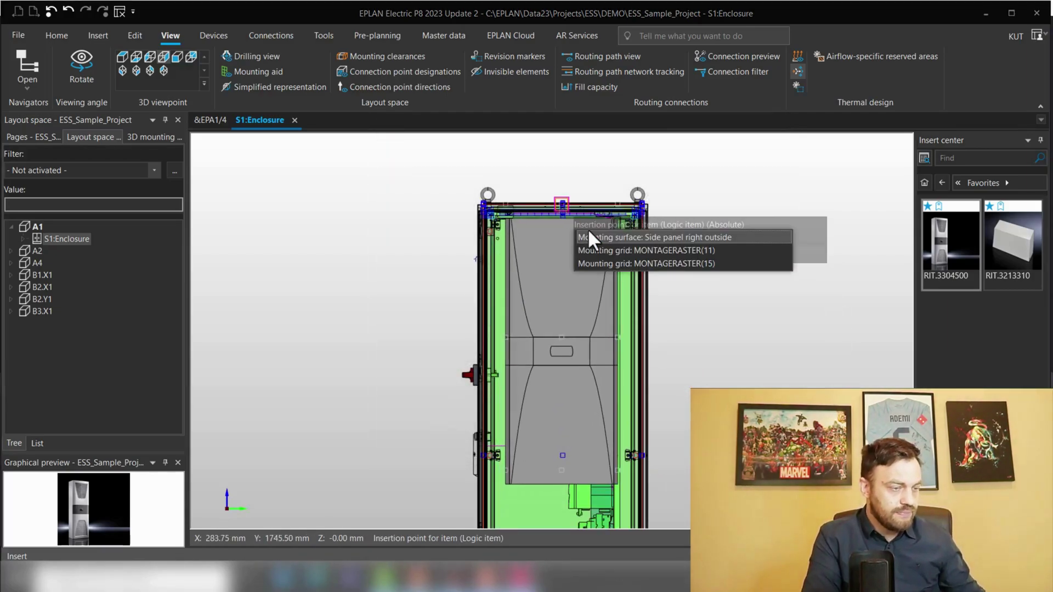
click(610, 236)
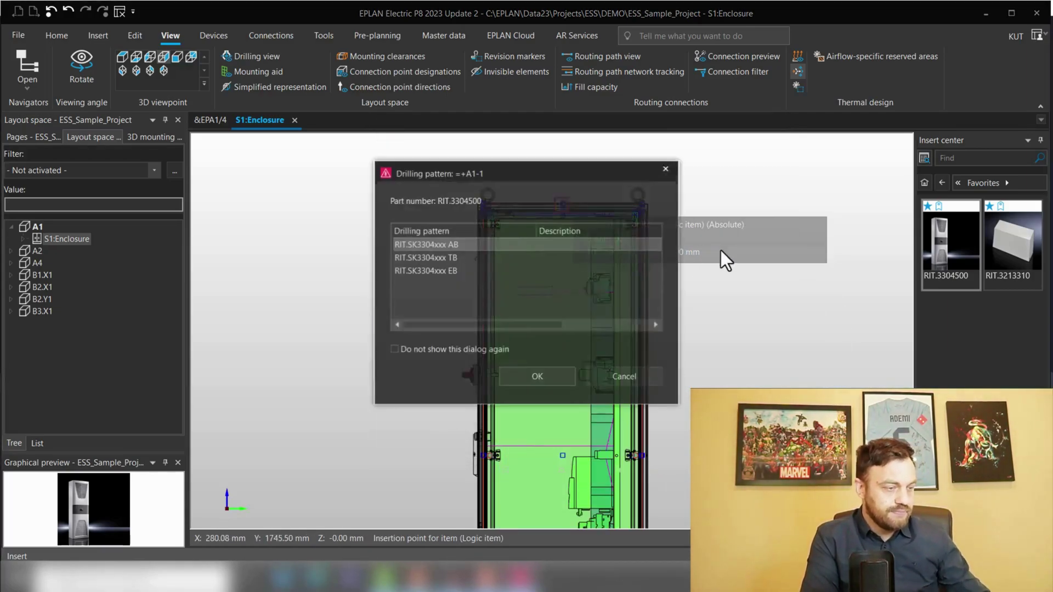
click(545, 375)
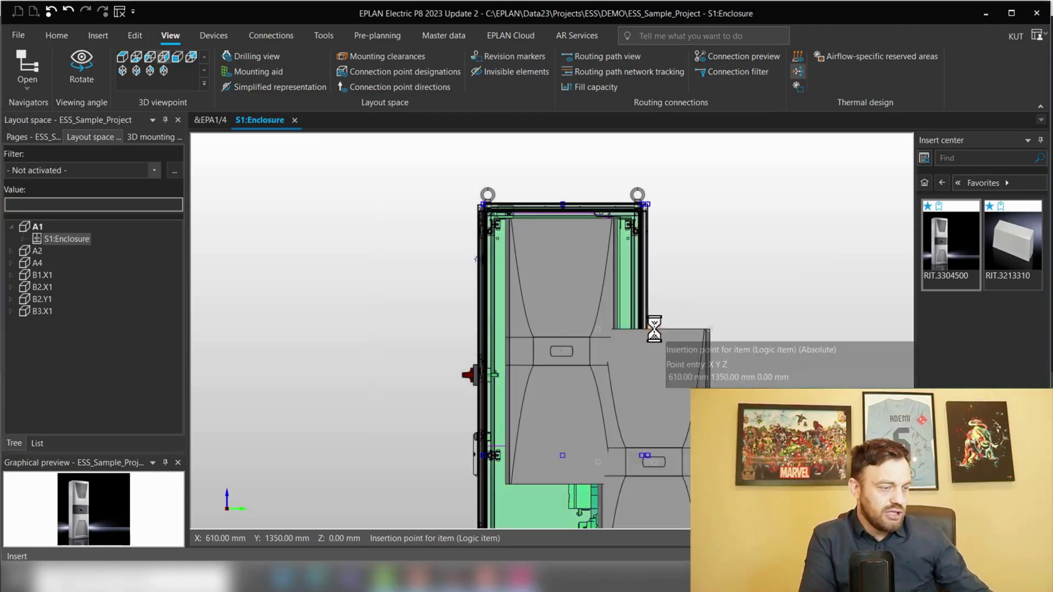
click(174, 54)
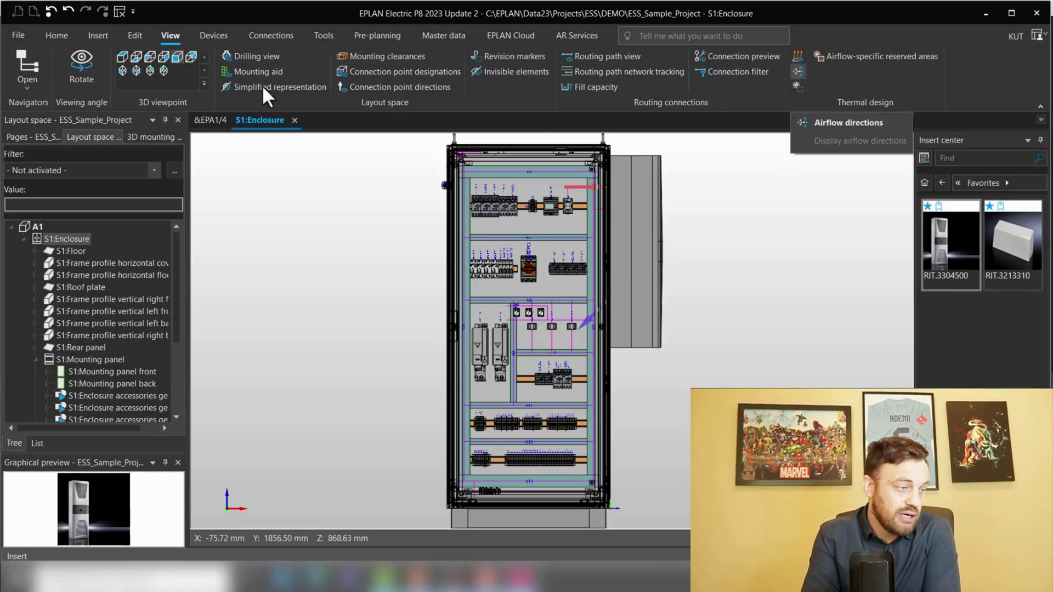
Step: Show airflow-specific reserved areas without direction arrows, orbiting the enclosure in perspective
click(81, 69)
mouse_move(441, 186)
mouse_down()
mouse_move(603, 200)
mouse_move(587, 211)
mouse_move(528, 204)
mouse_up()
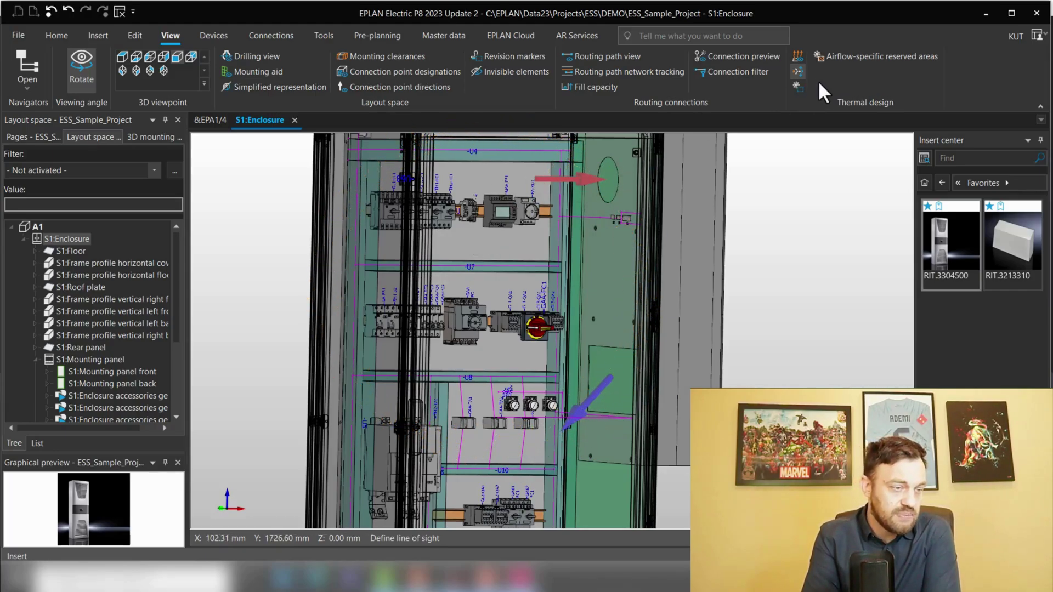
click(830, 54)
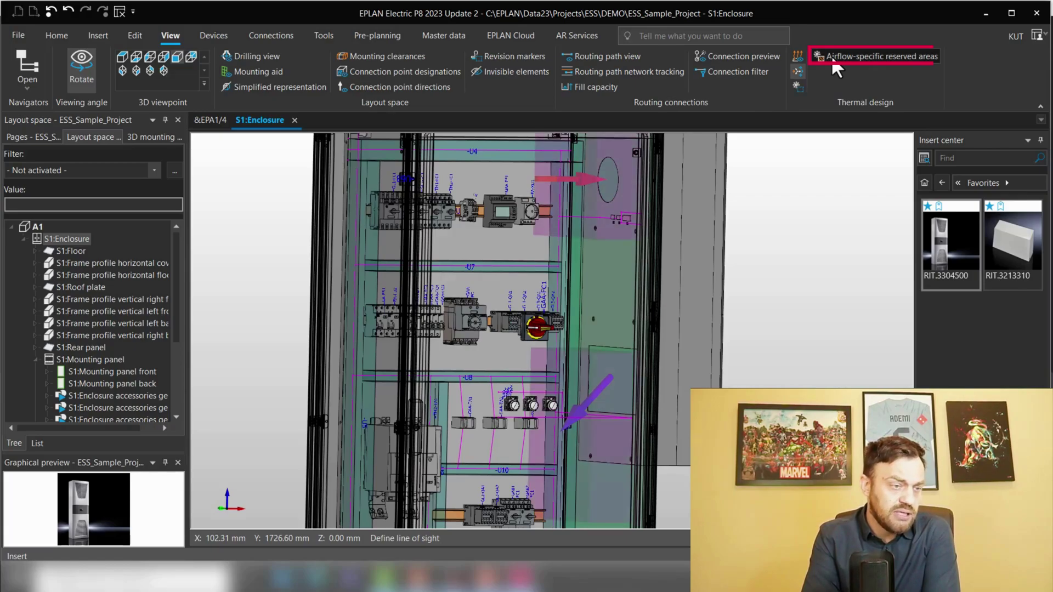
click(797, 70)
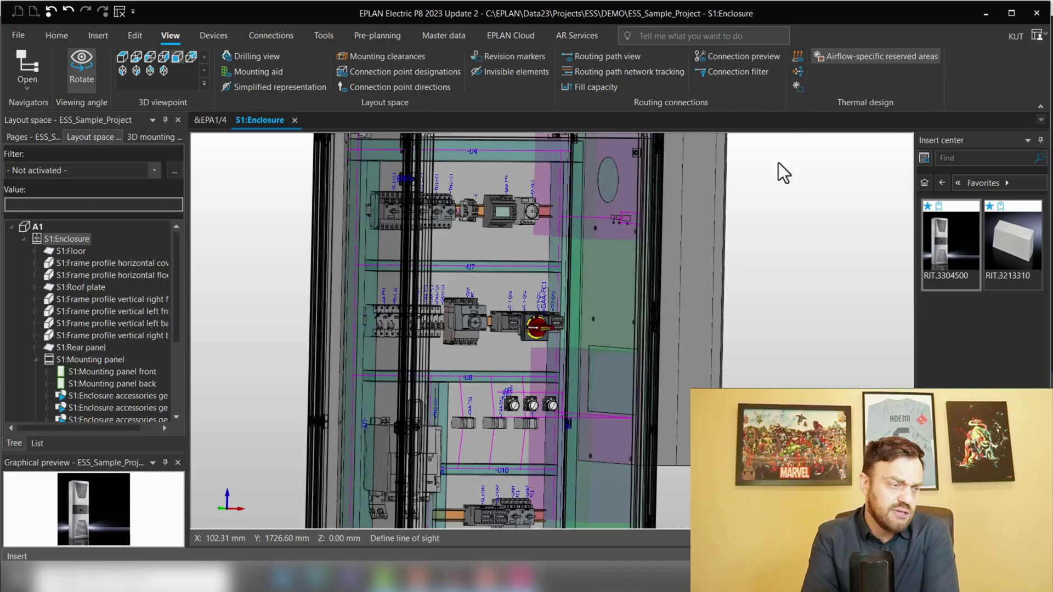
middle_drag(779, 233, 751, 378)
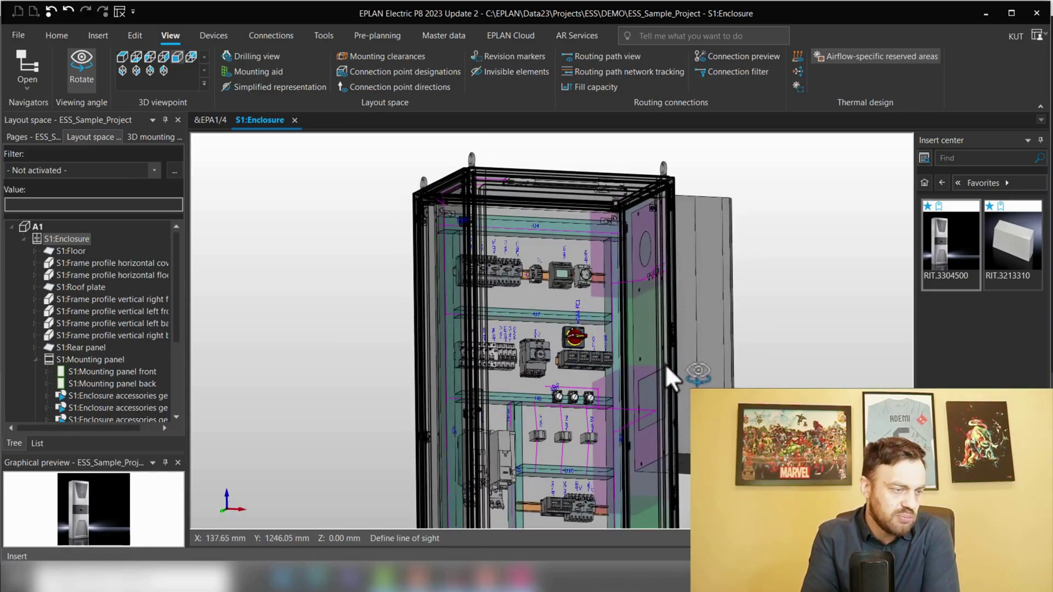
middle_drag(610, 422, 620, 423)
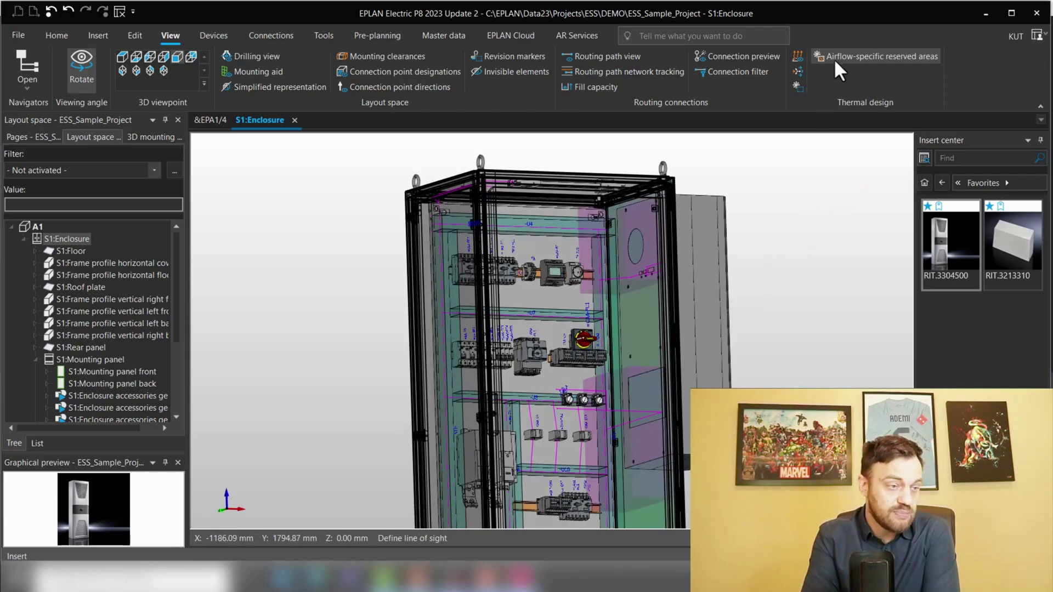
Step: Show the optimally air-conditioned areas and inspect the enclosure from the front and an angle
click(798, 89)
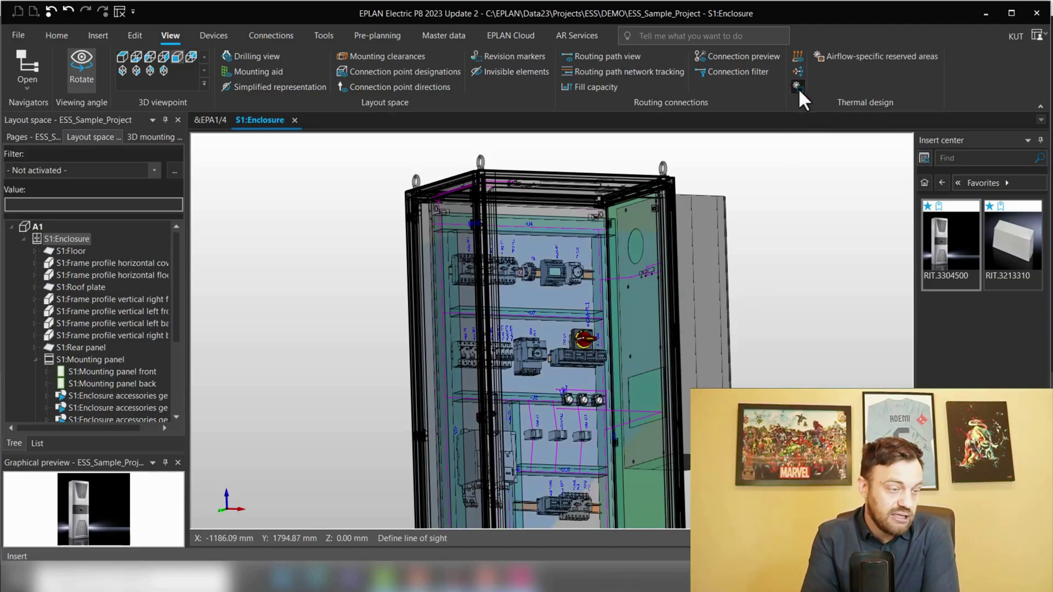
click(177, 57)
middle_drag(722, 303, 482, 206)
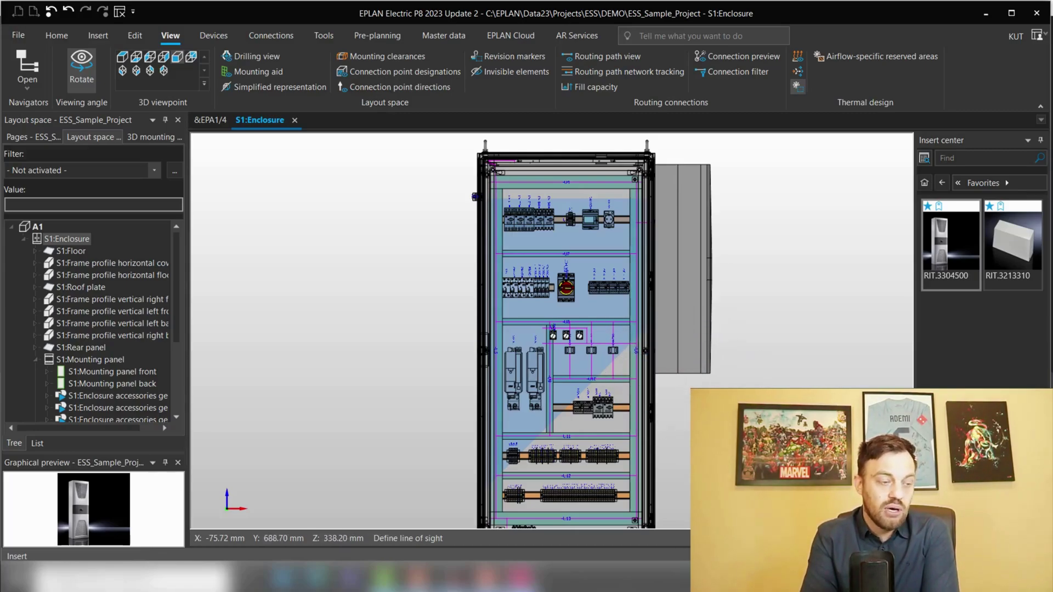
drag(800, 428, 882, 324)
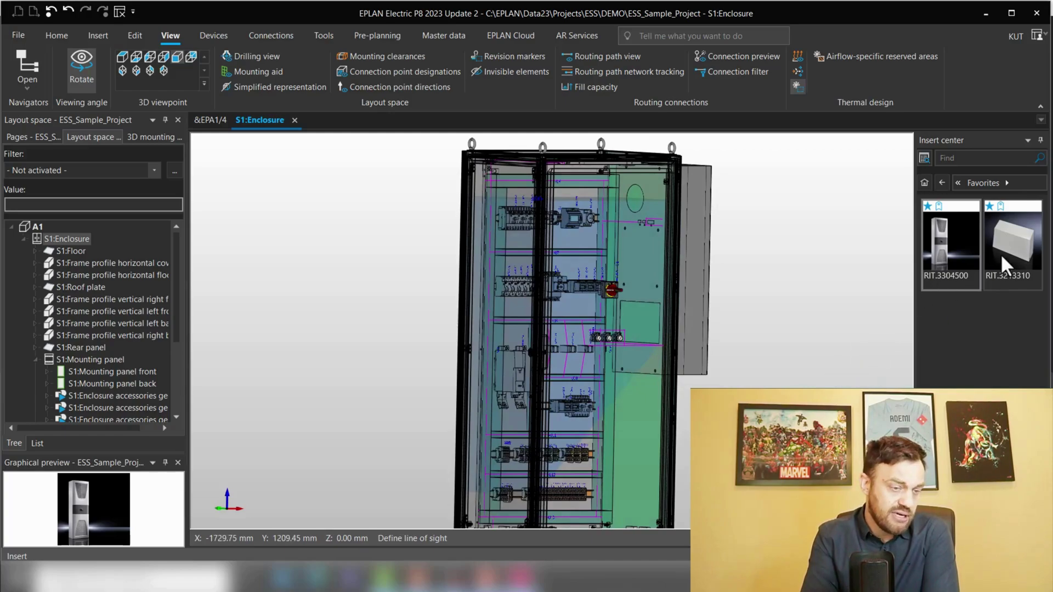
Step: Place air diverter RIT.3213310 at mounting point AIRDIV1 on Side panel right inside
click(1022, 241)
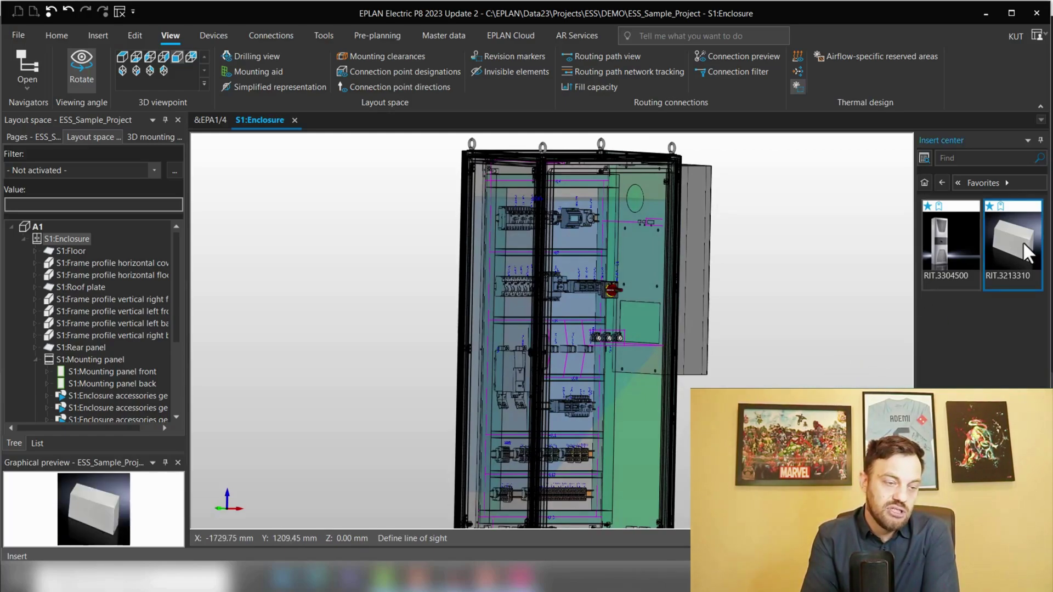
drag(1022, 241, 636, 308)
scroll(633, 304, up, 3)
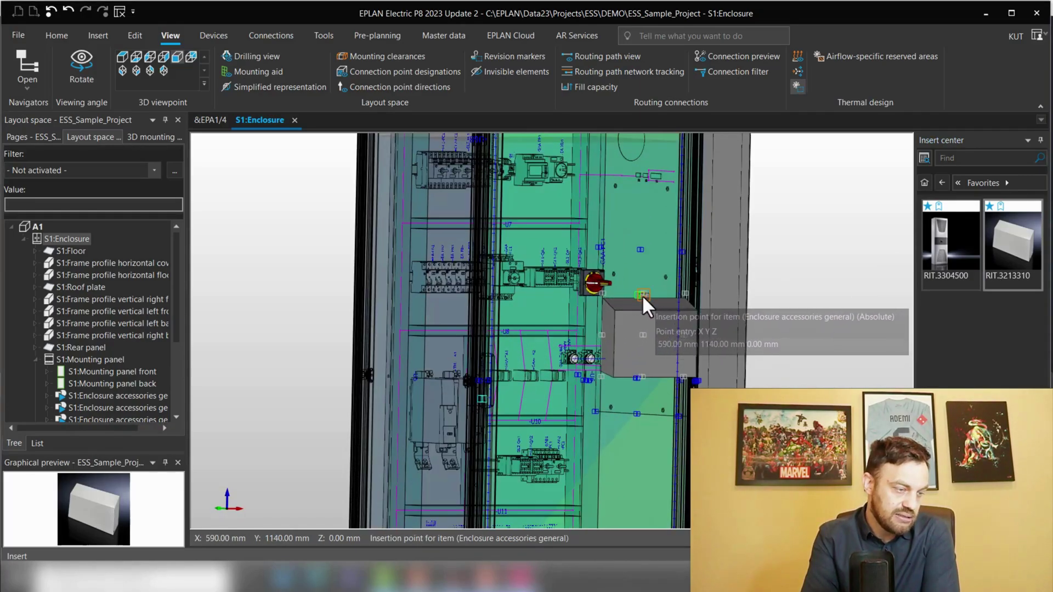
click(637, 294)
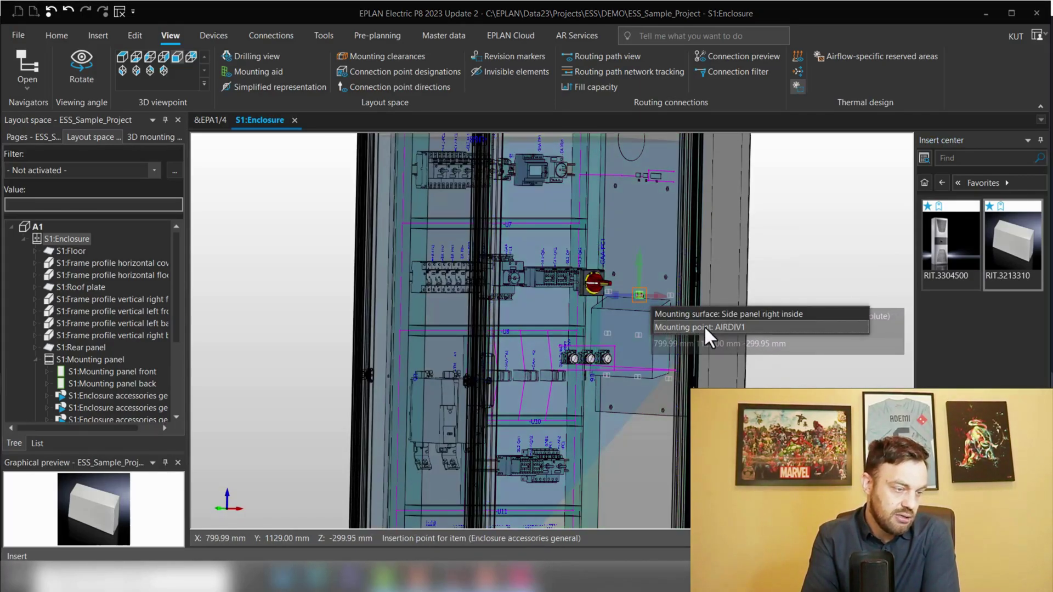
key(Return)
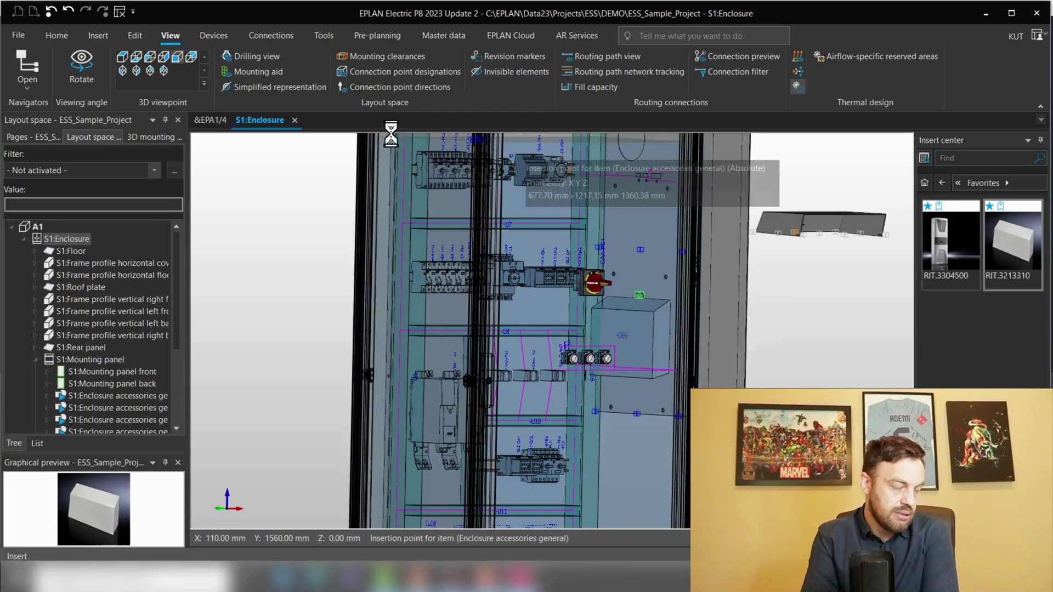
Step: Orbit the cabinet to inspect the air diverter, then return to the front view
click(175, 57)
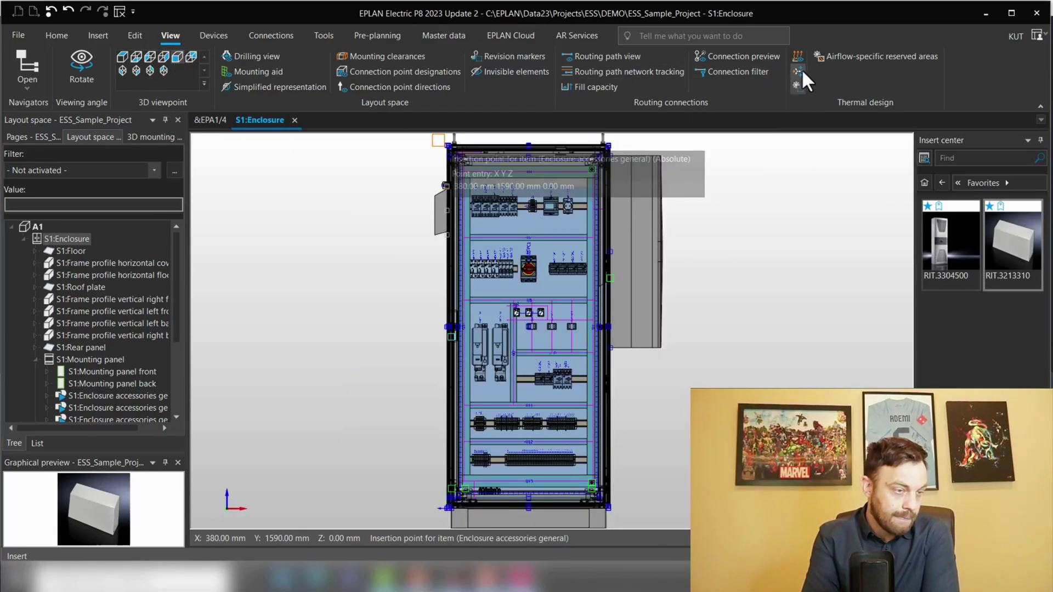
scroll(713, 324, up, 2)
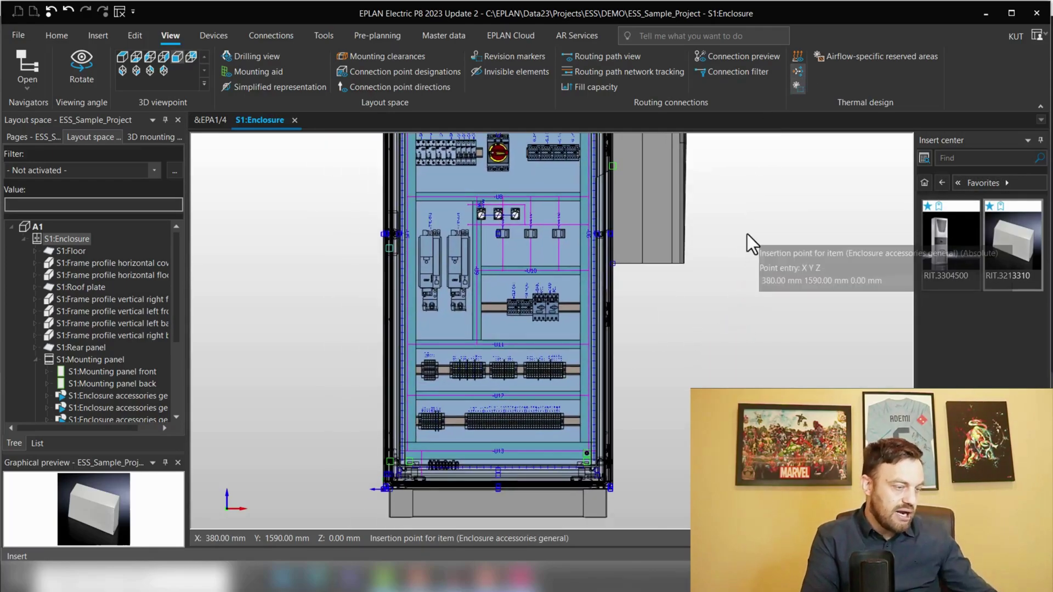
click(82, 69)
drag(478, 263, 592, 245)
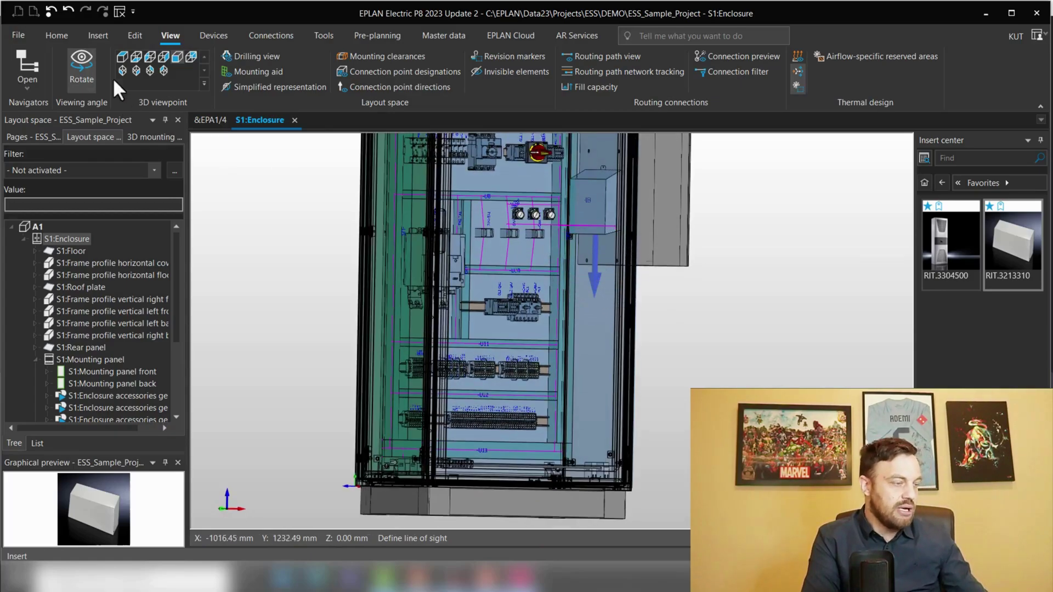
click(175, 61)
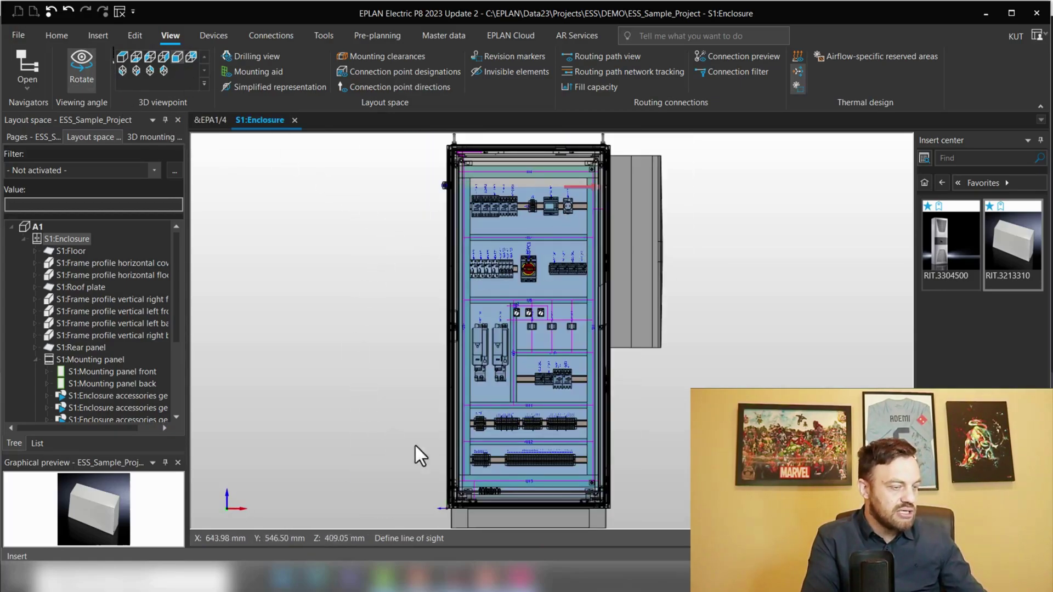